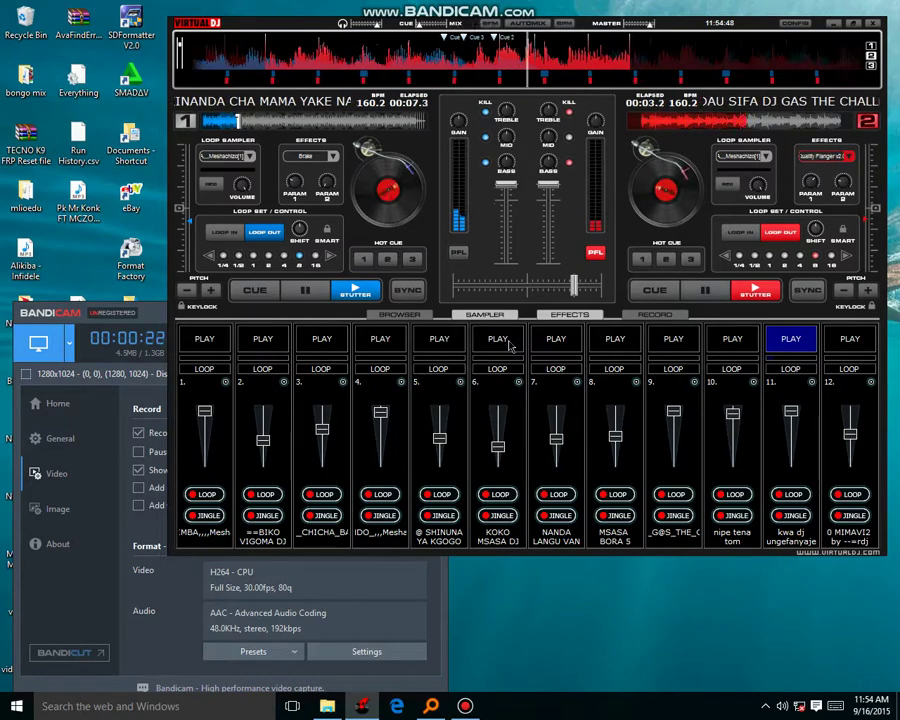
- Play sampler slots 6, 8, 5 and 7 over the running decks and stop slot 11
click(498, 340)
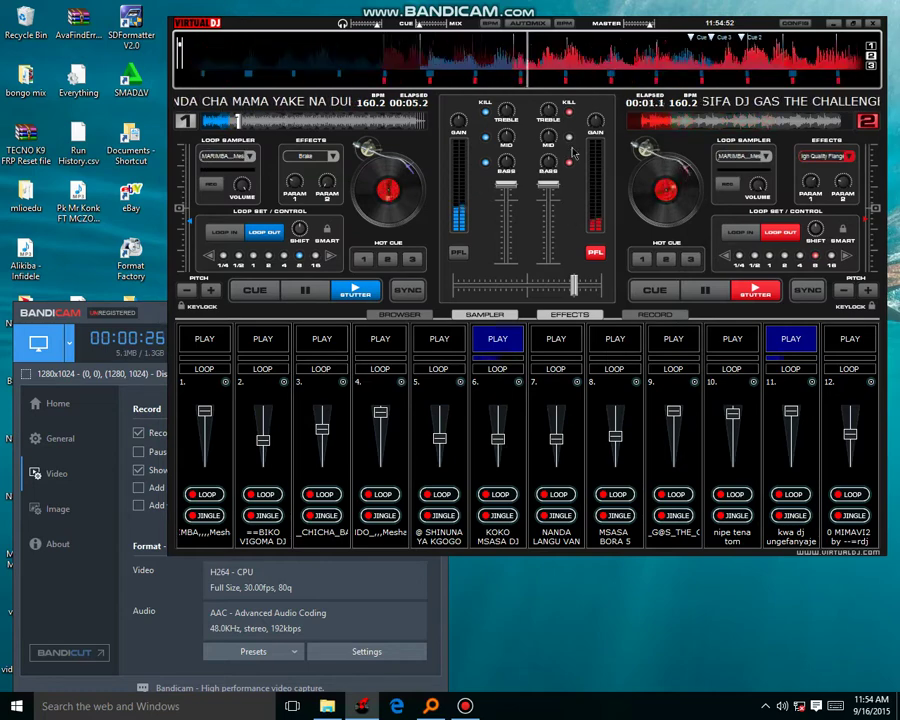
click(622, 342)
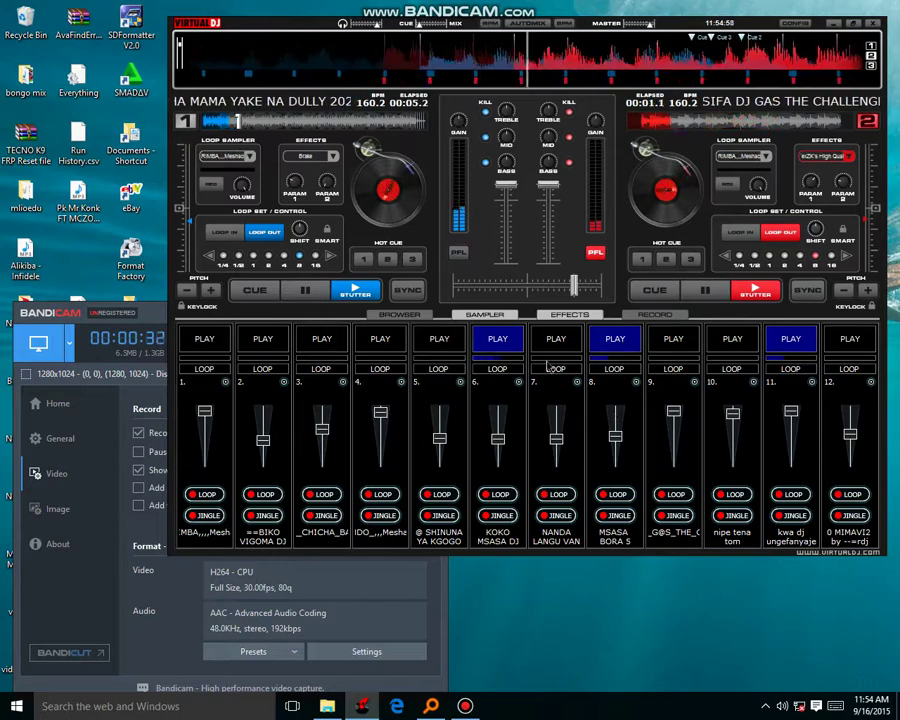
click(445, 338)
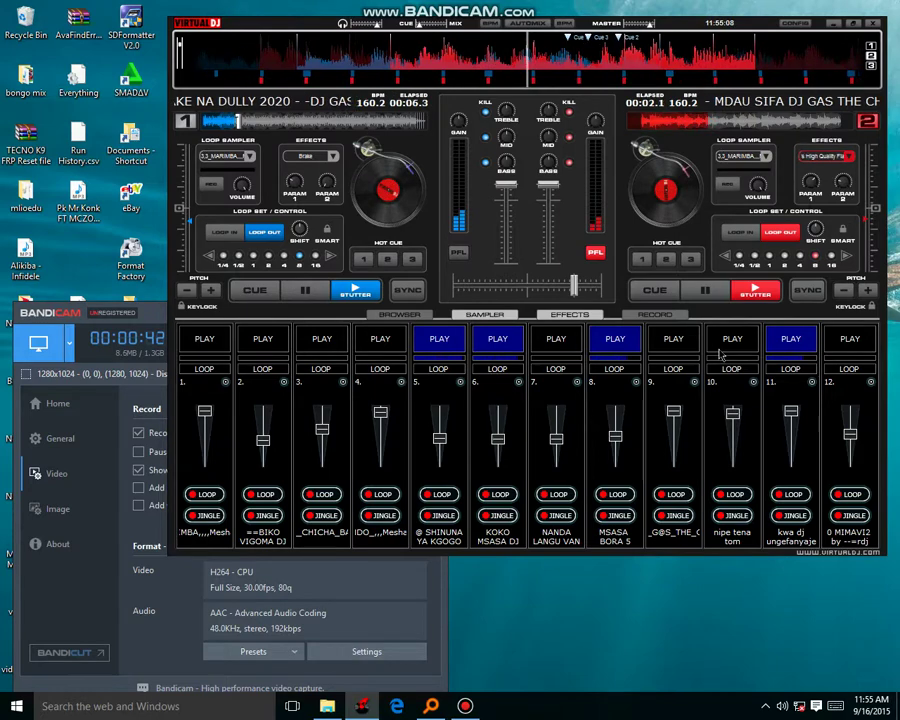
click(790, 340)
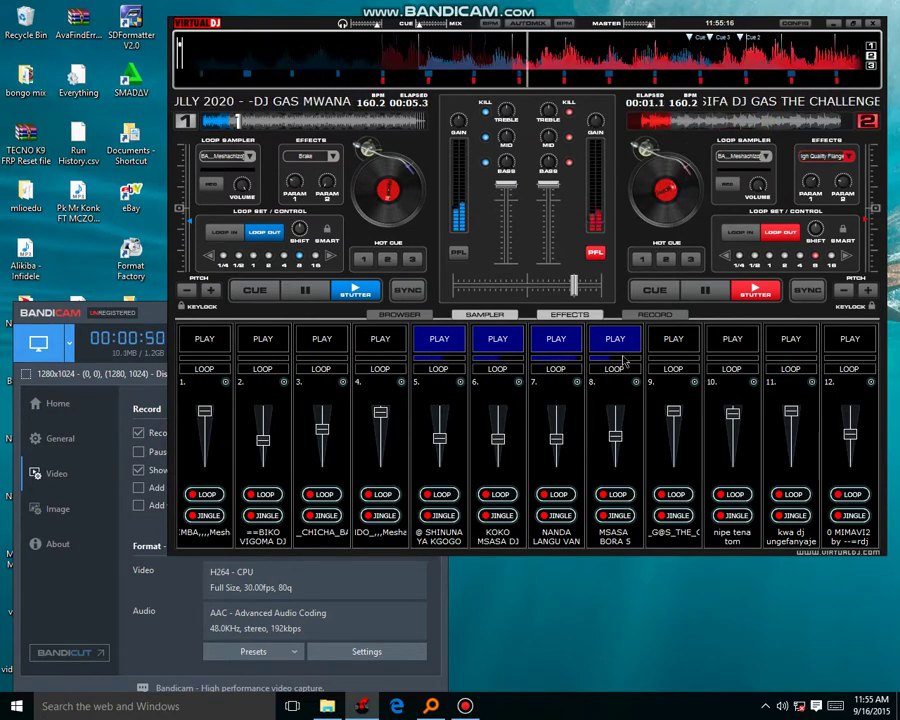
- Restart sampler slot 6, bring in slot 3, and stop slot 8
click(497, 340)
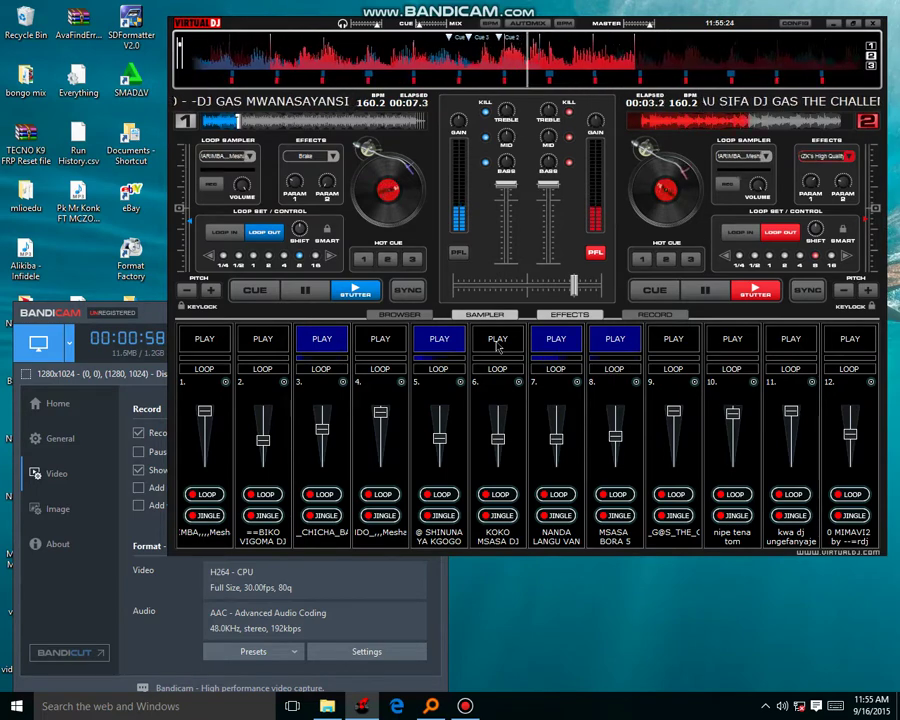
click(497, 344)
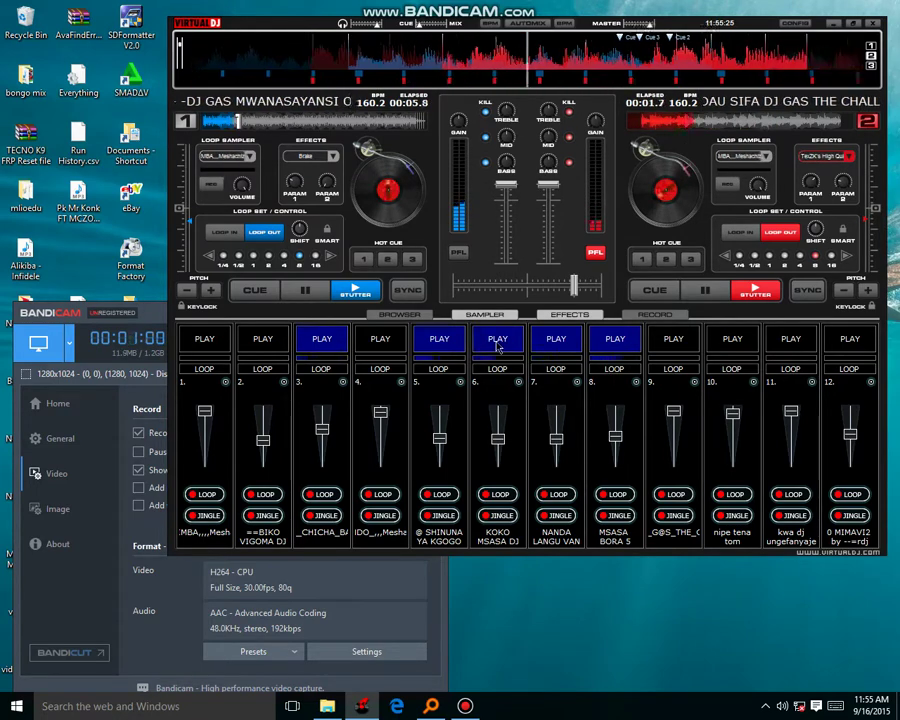
click(618, 342)
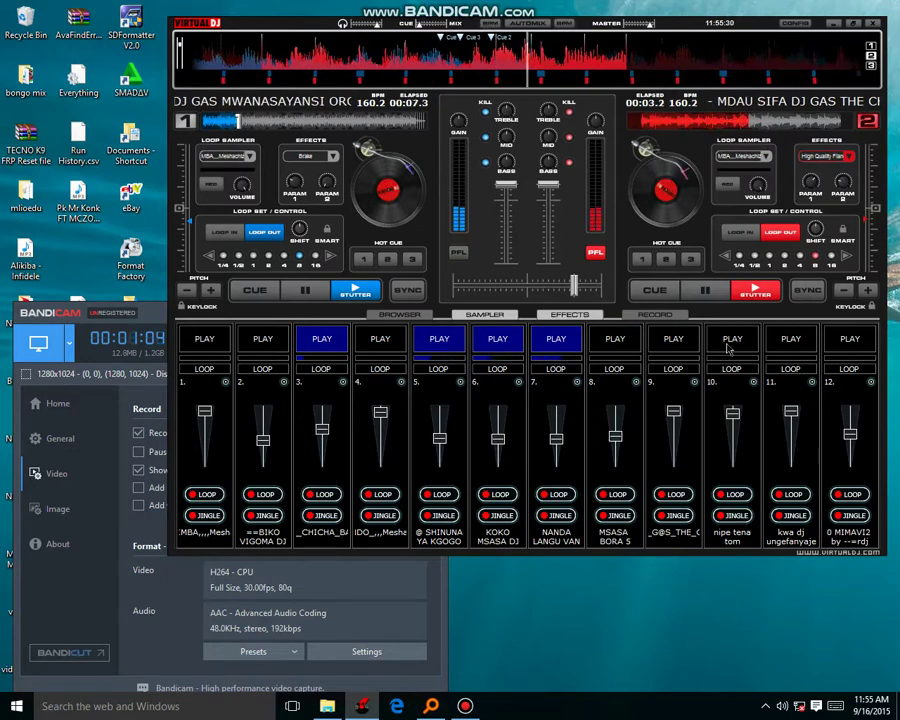
key(2)
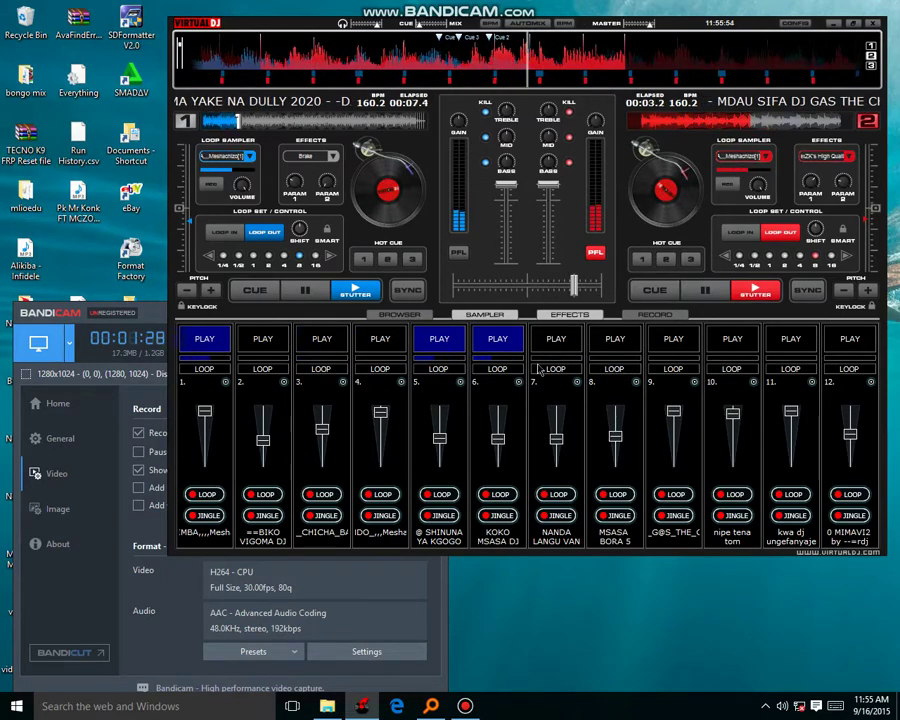
- Trigger sampler slots 9, 12, 8, 10 and 4, stopping slots 8 and 12 again during the mix
click(670, 341)
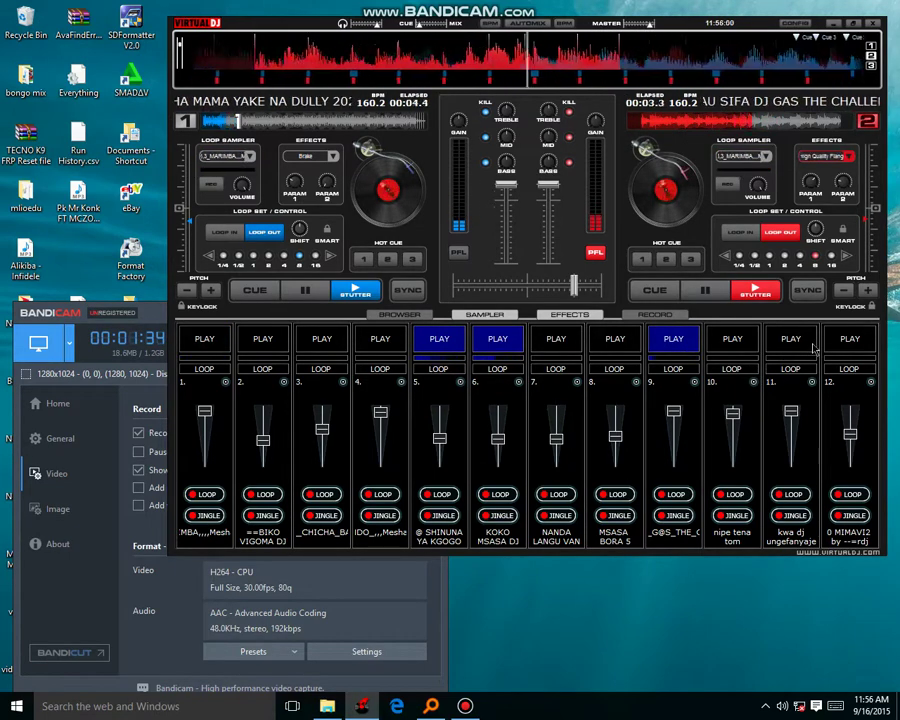
click(848, 340)
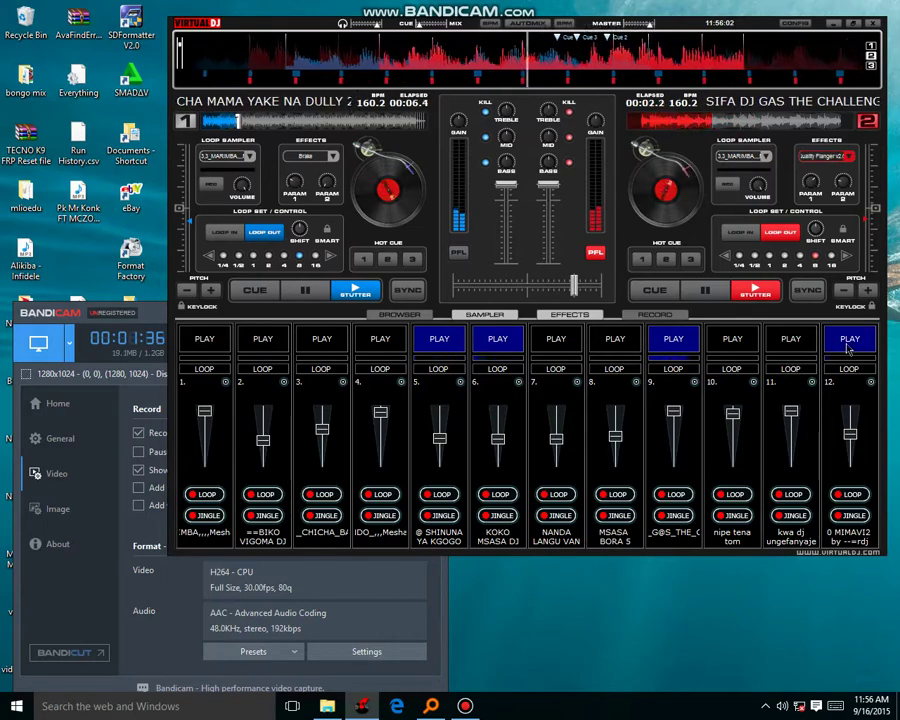
click(603, 346)
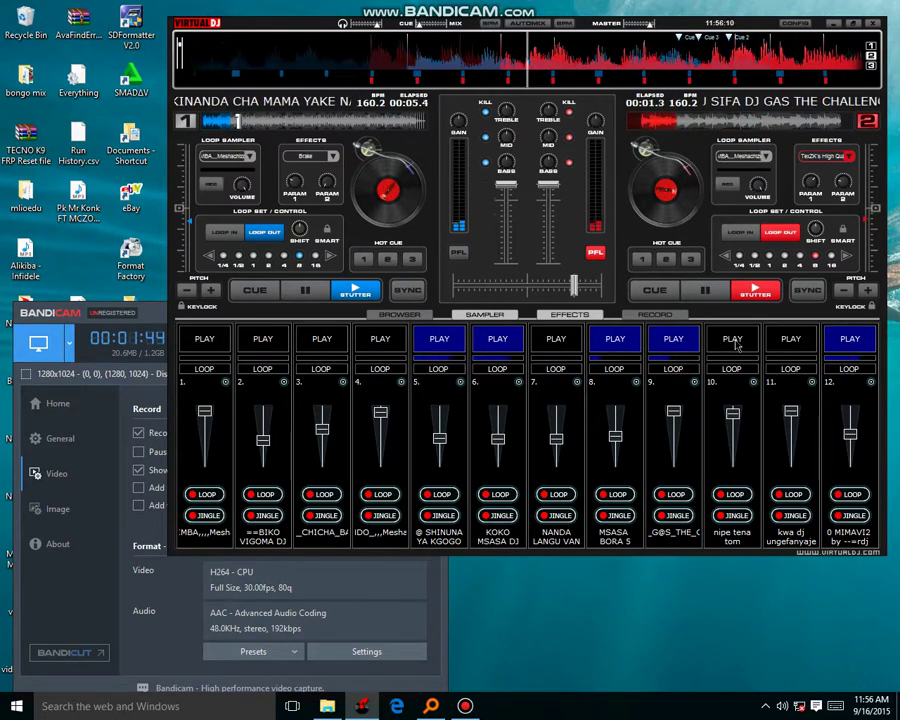
click(616, 340)
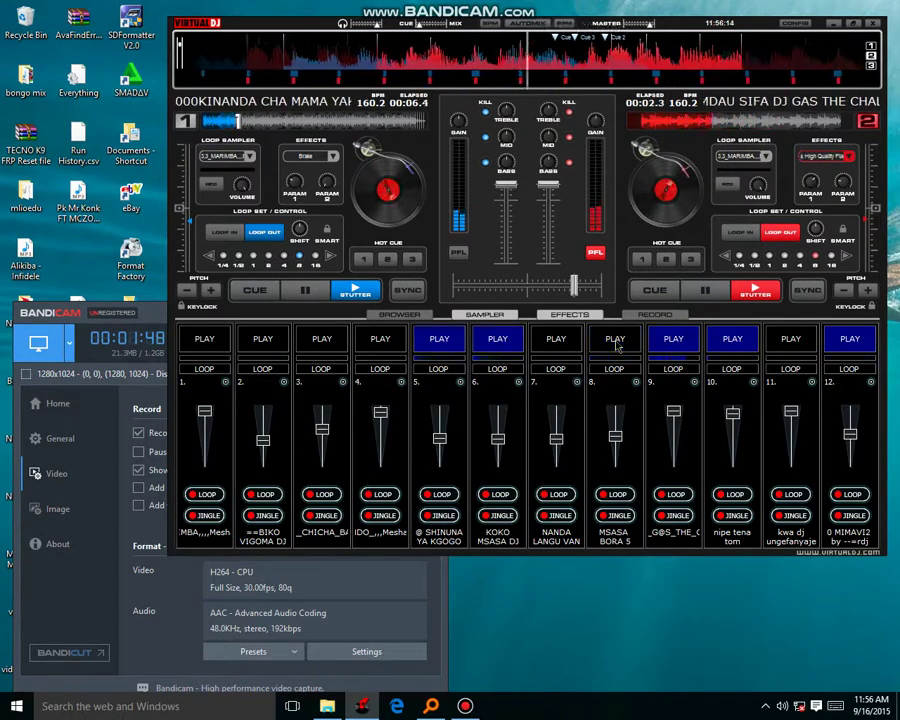
click(853, 347)
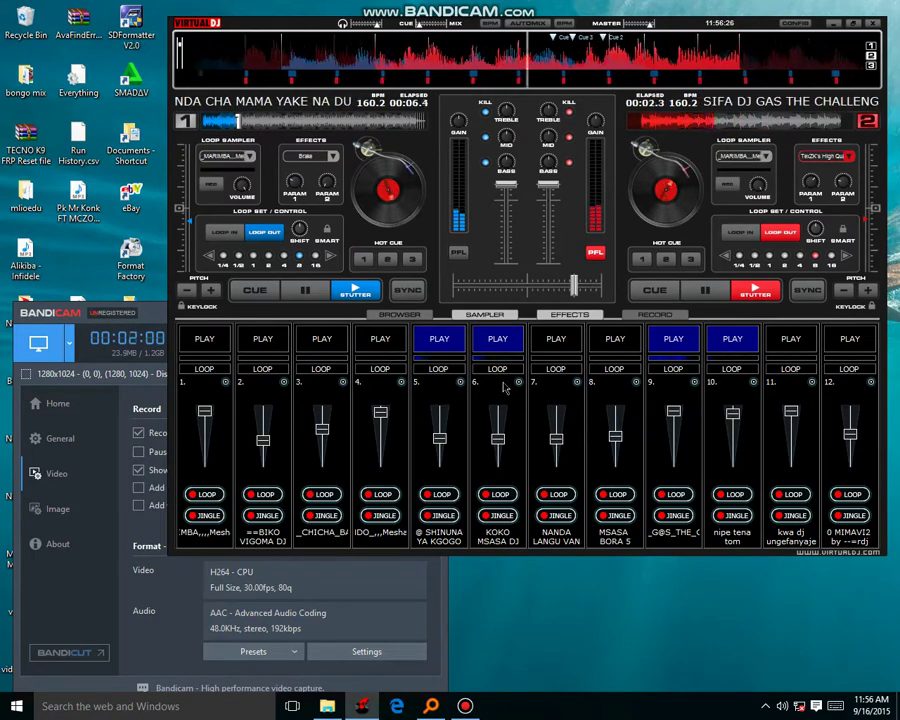
click(380, 340)
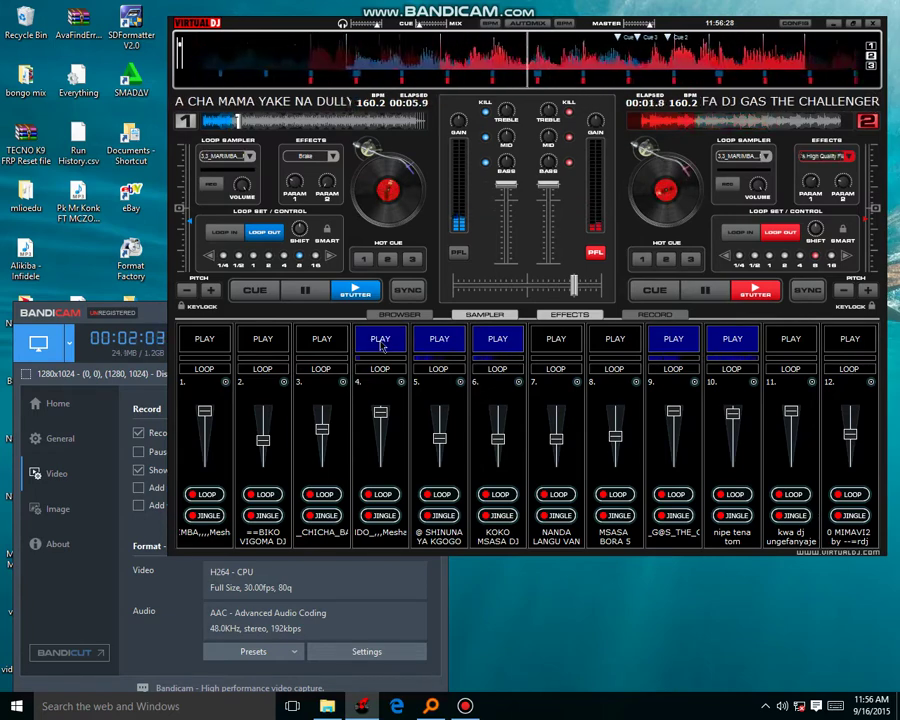
- Start loading a new sample into sampler slot 1 and browse to the SD card of the itel it1409 phone
click(226, 383)
click(340, 292)
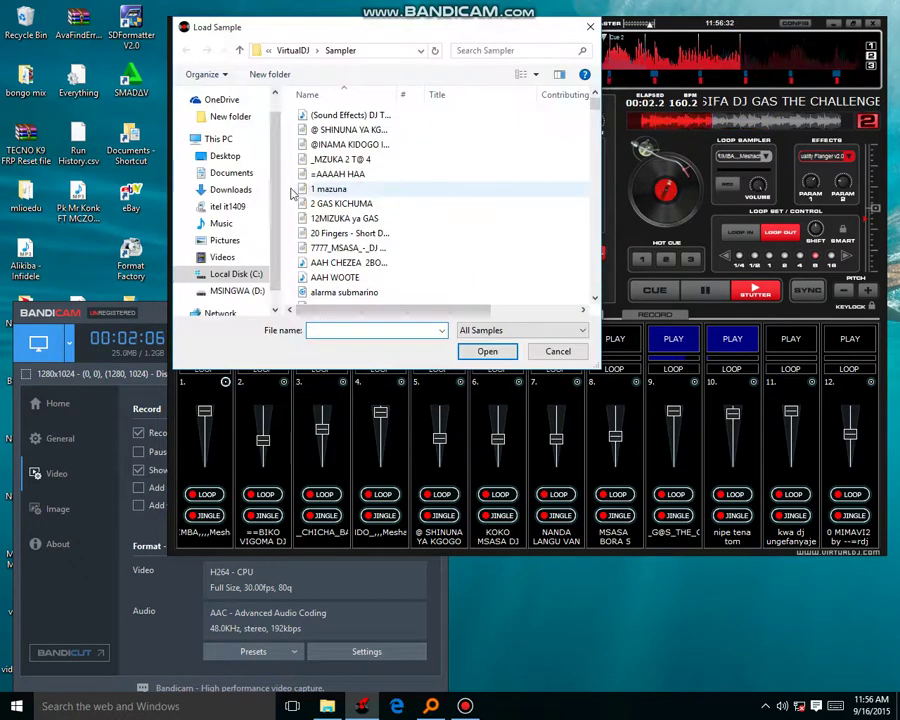
click(218, 206)
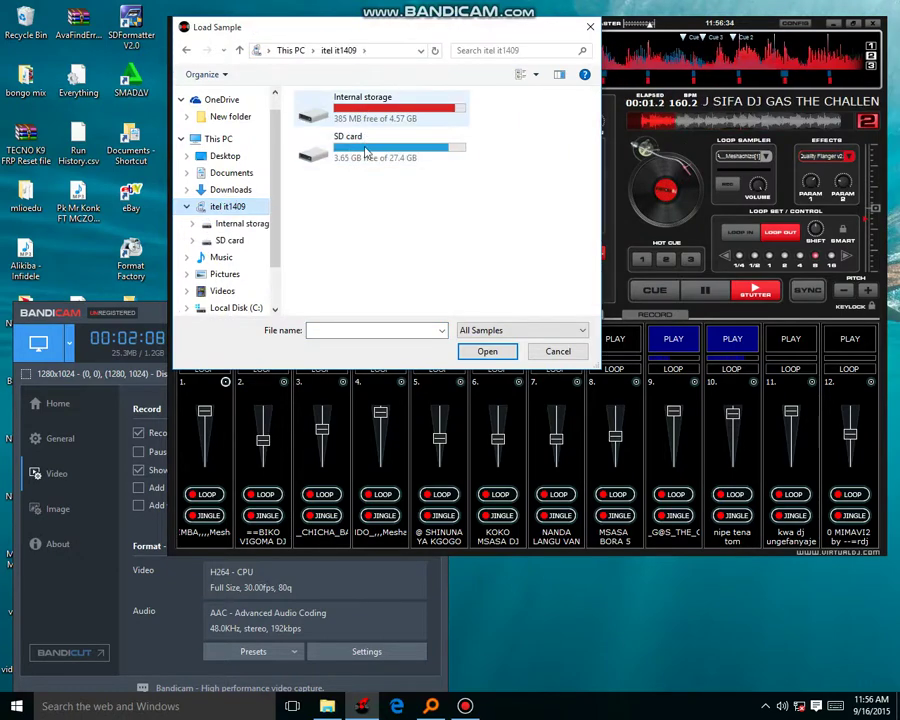
double_click(364, 143)
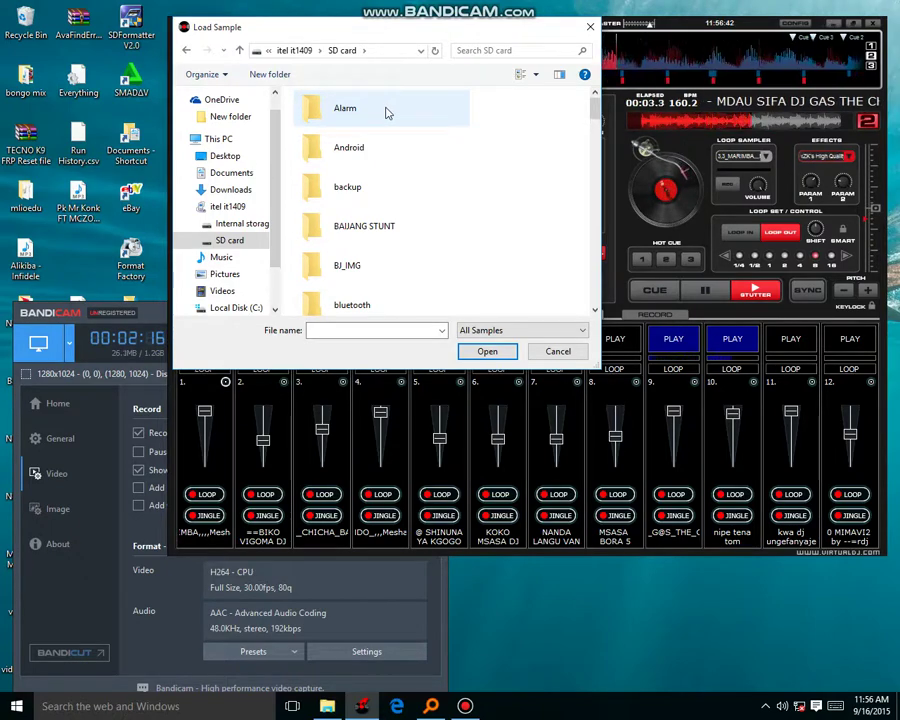
- Look through the SD card's folders for samples, including inside the Video folder, and return to the SD card's root
scroll(388, 113, down, 6)
scroll(388, 113, up, 8)
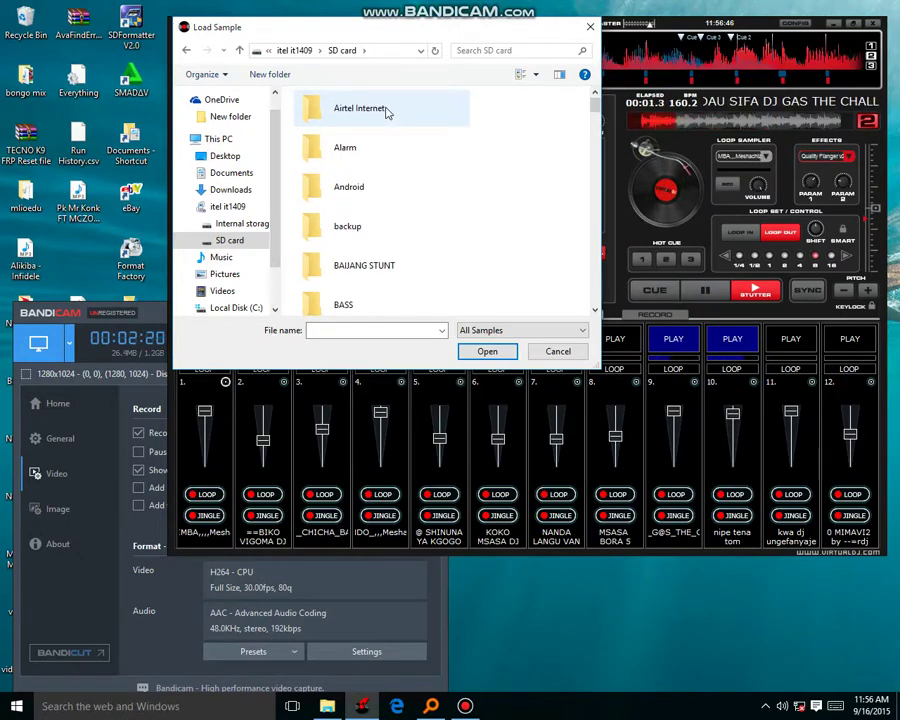
scroll(388, 113, down, 5)
scroll(388, 113, up, 5)
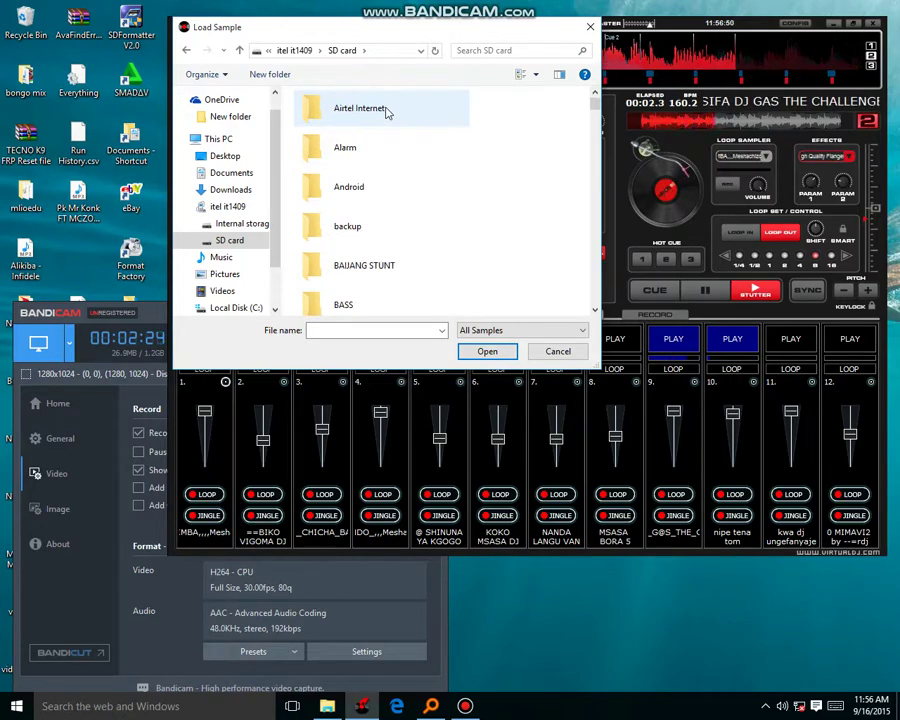
scroll(386, 113, down, 5)
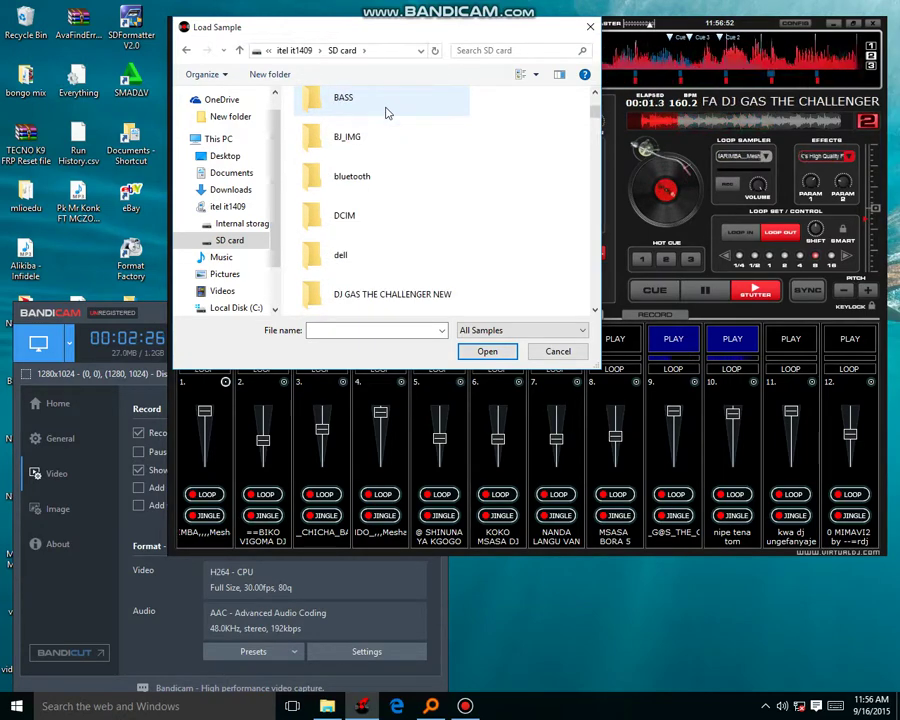
scroll(384, 110, up, 5)
scroll(320, 210, up, 1)
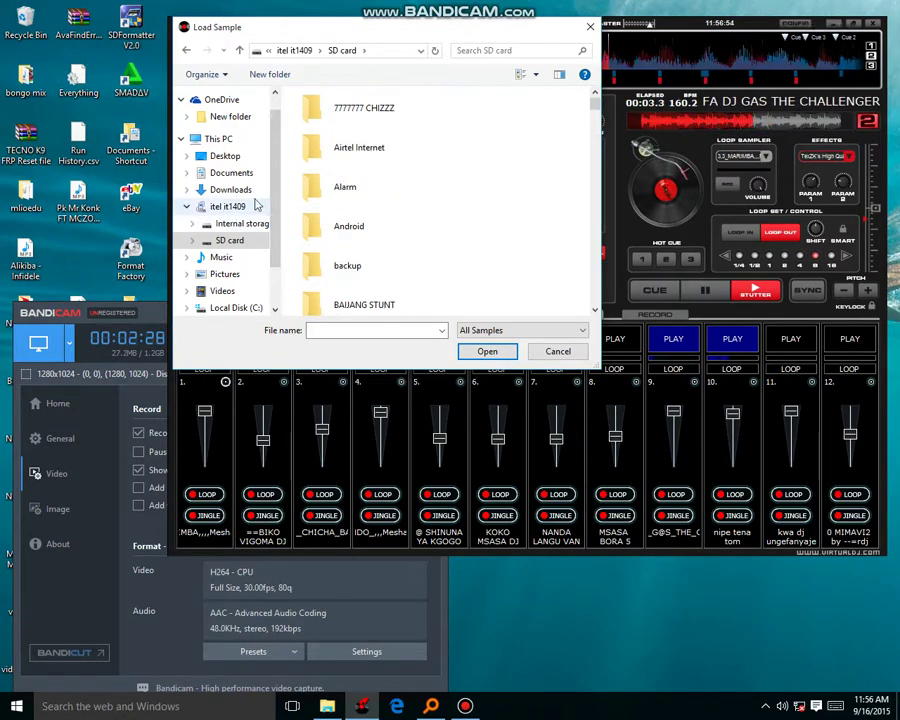
scroll(358, 143, down, 3)
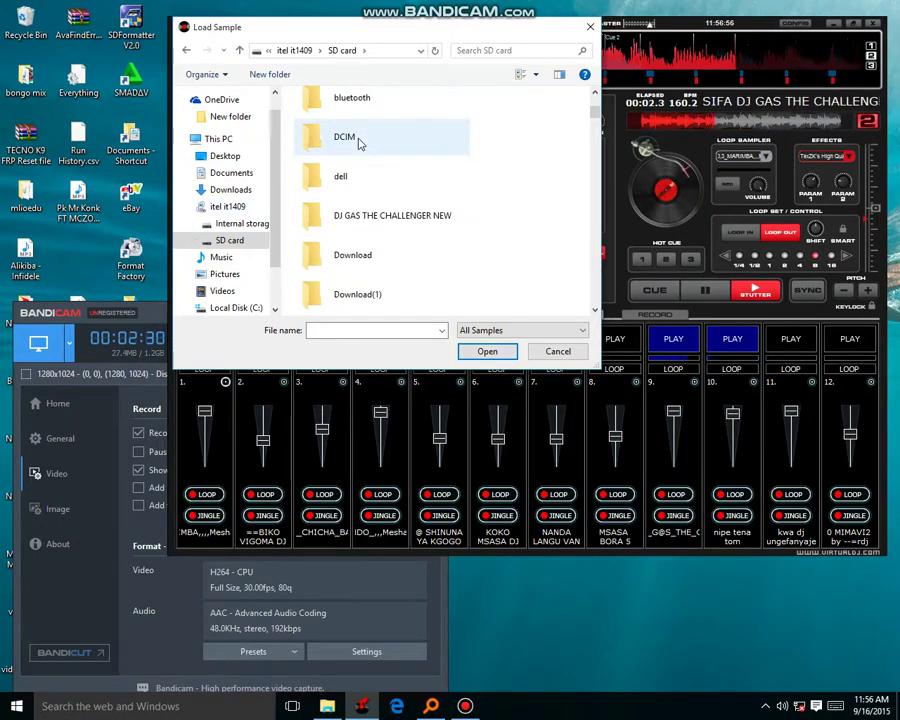
scroll(358, 143, up, 3)
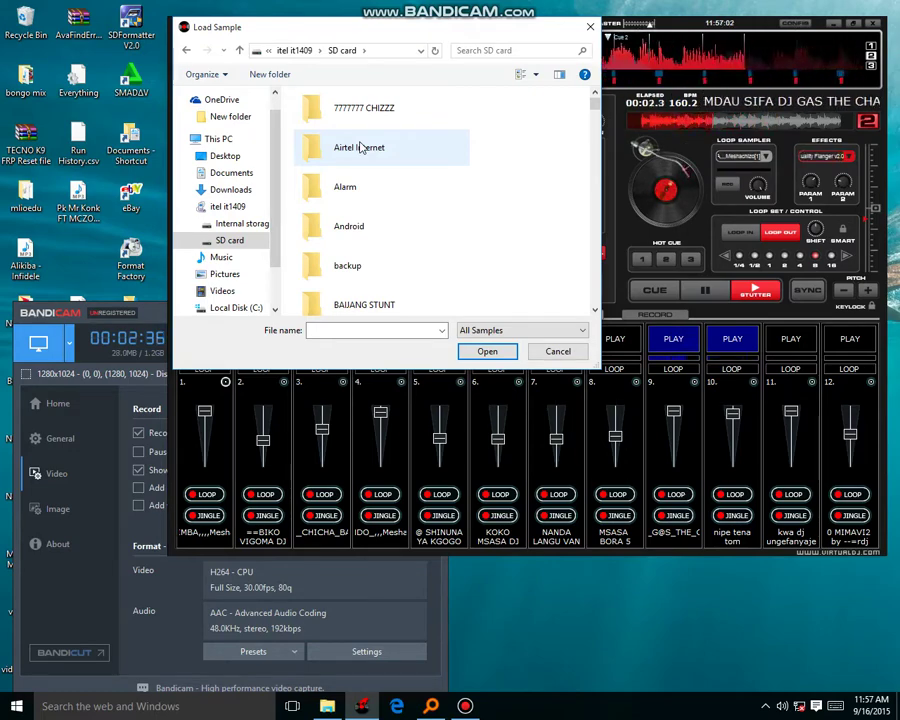
scroll(361, 147, down, 8)
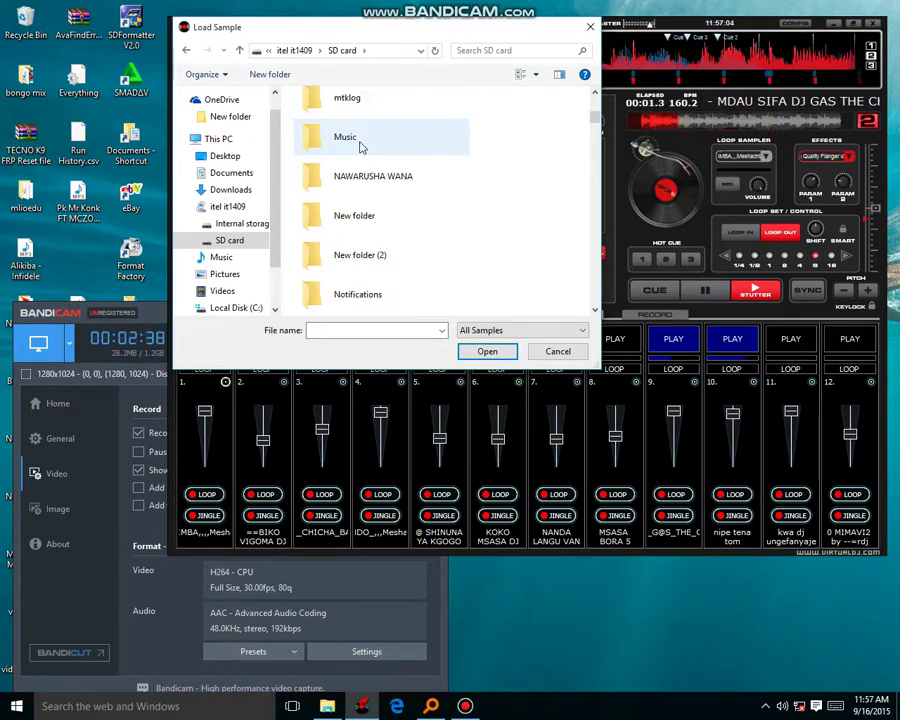
scroll(361, 147, up, 2)
scroll(361, 147, down, 5)
double_click(361, 147)
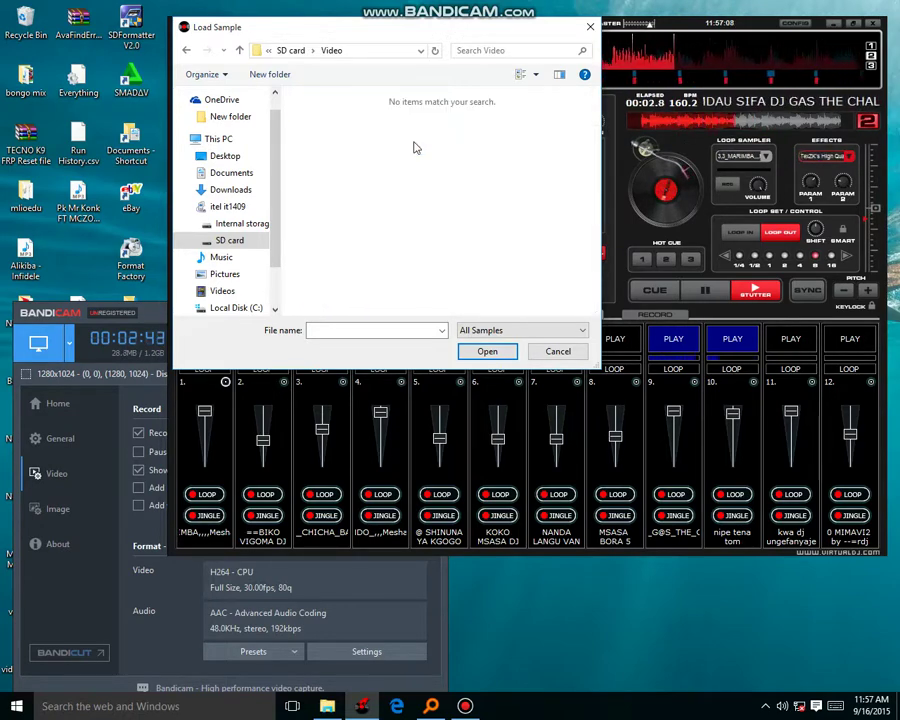
click(286, 52)
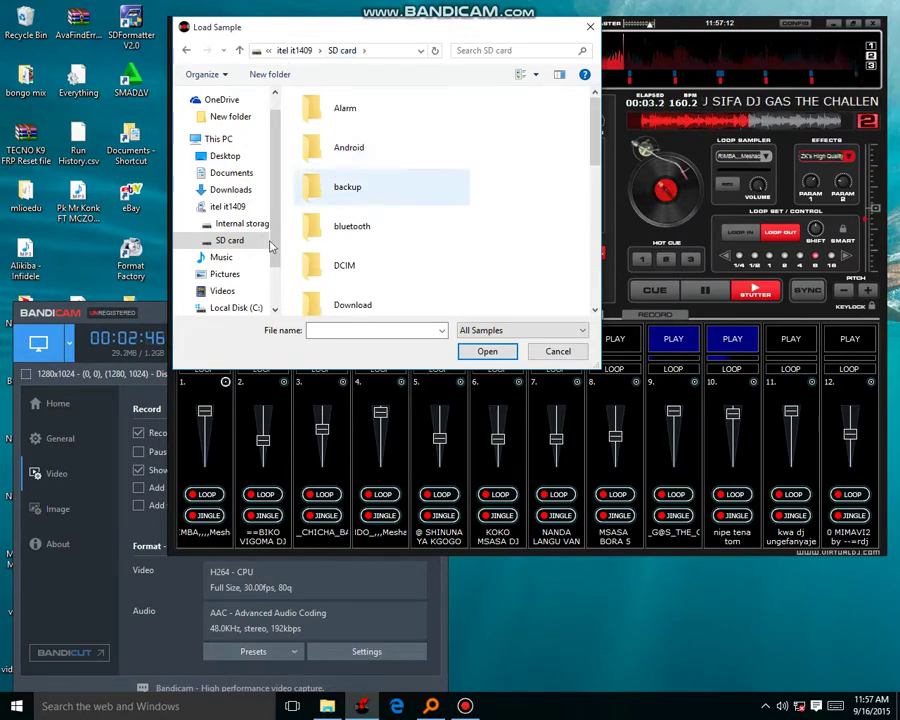
- Switch to the itel it1409's internal storage and open its WhatsApp folder
click(222, 206)
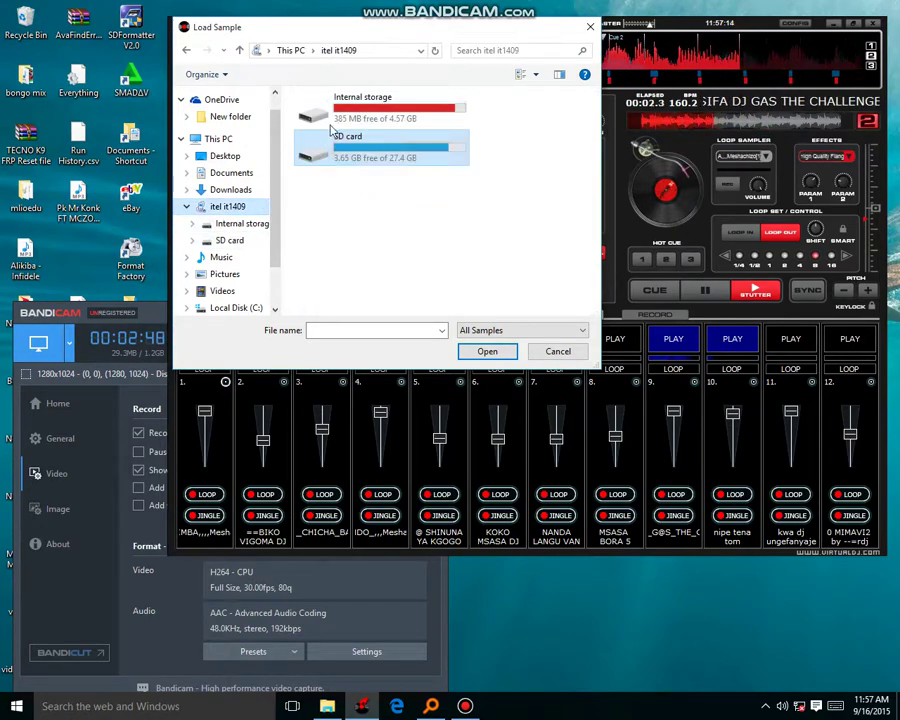
double_click(337, 121)
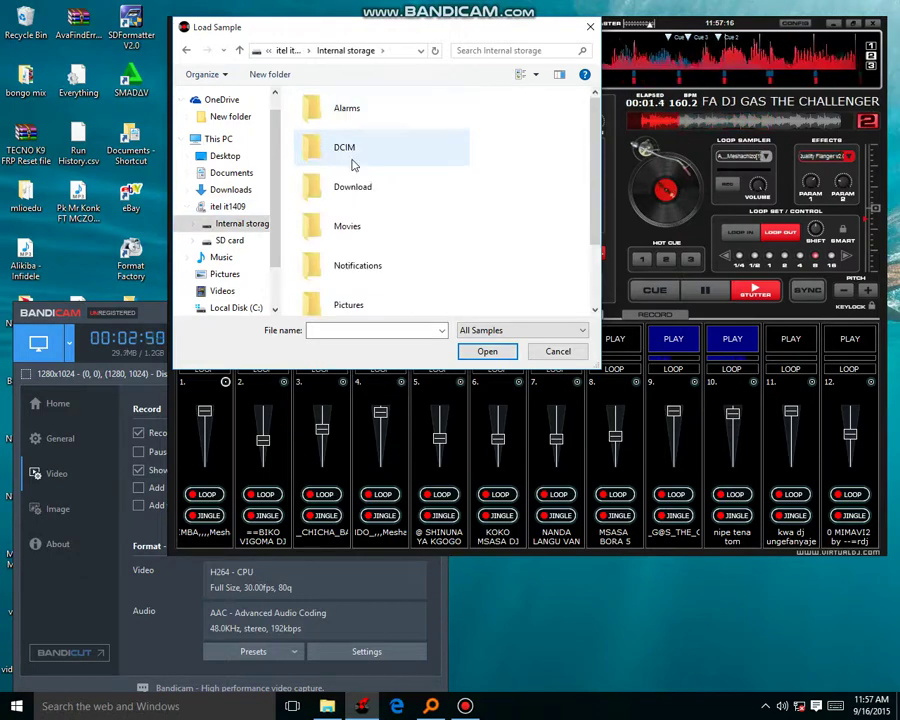
scroll(400, 180, down, 3)
scroll(405, 255, up, 5)
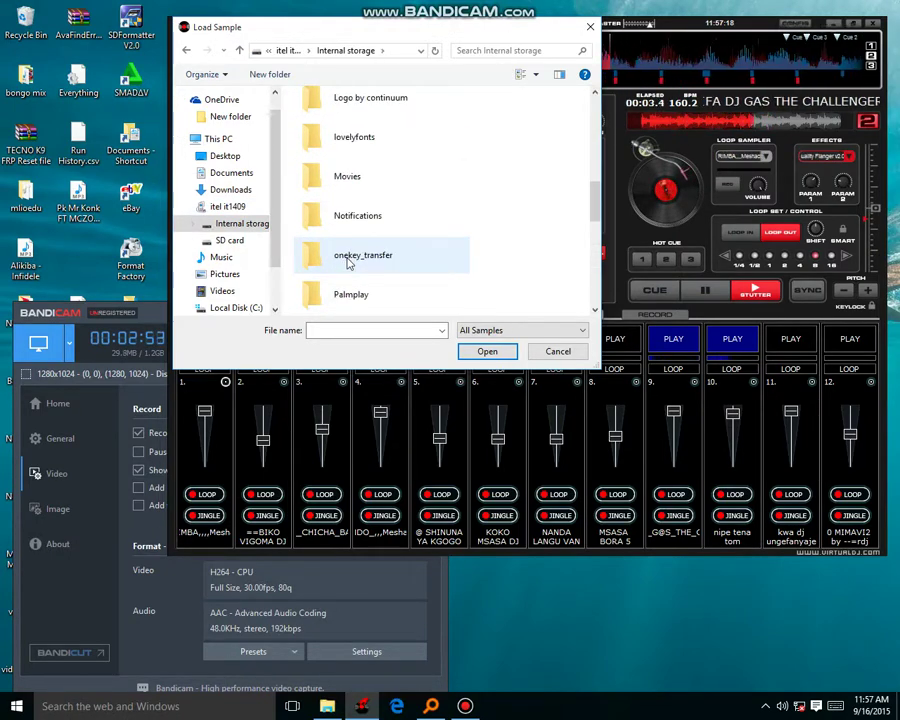
scroll(390, 195, down, 5)
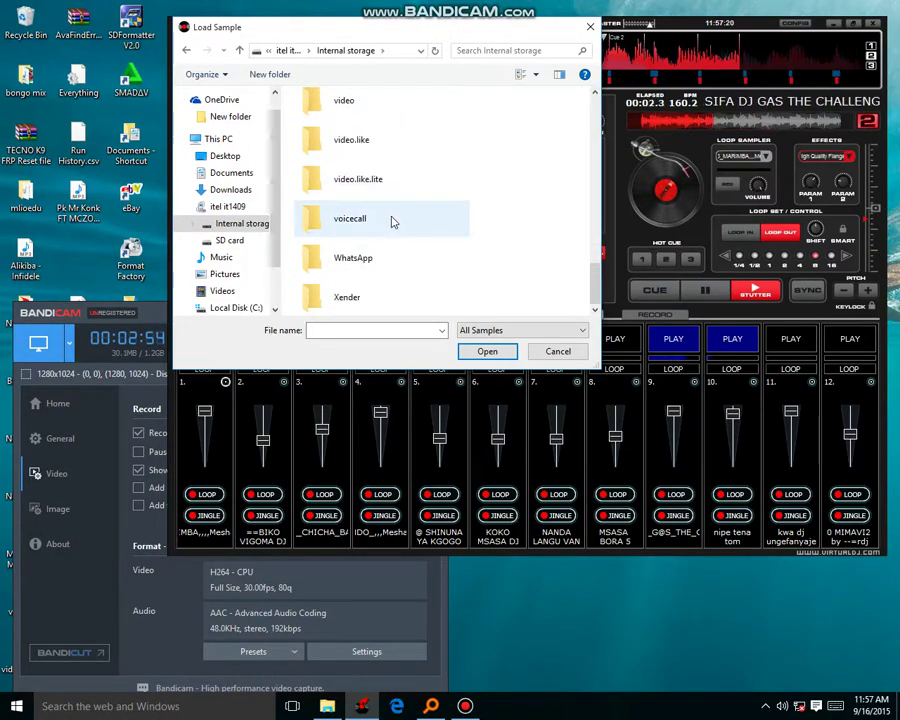
double_click(362, 258)
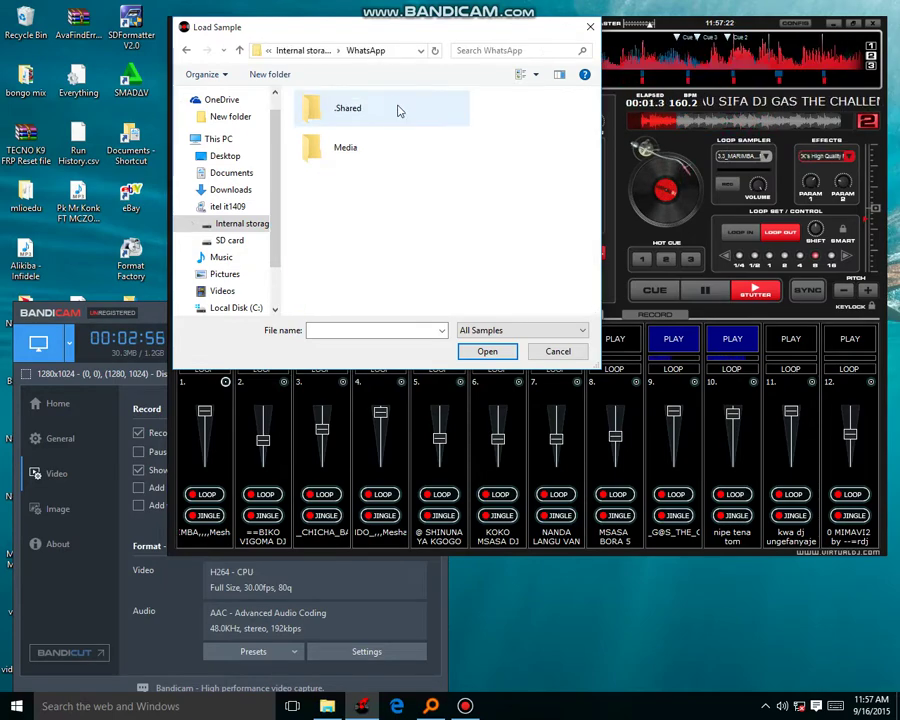
- Open the WhatsApp Documents folder inside Media and browse its VDJ sample files
scroll(381, 240, down, 1)
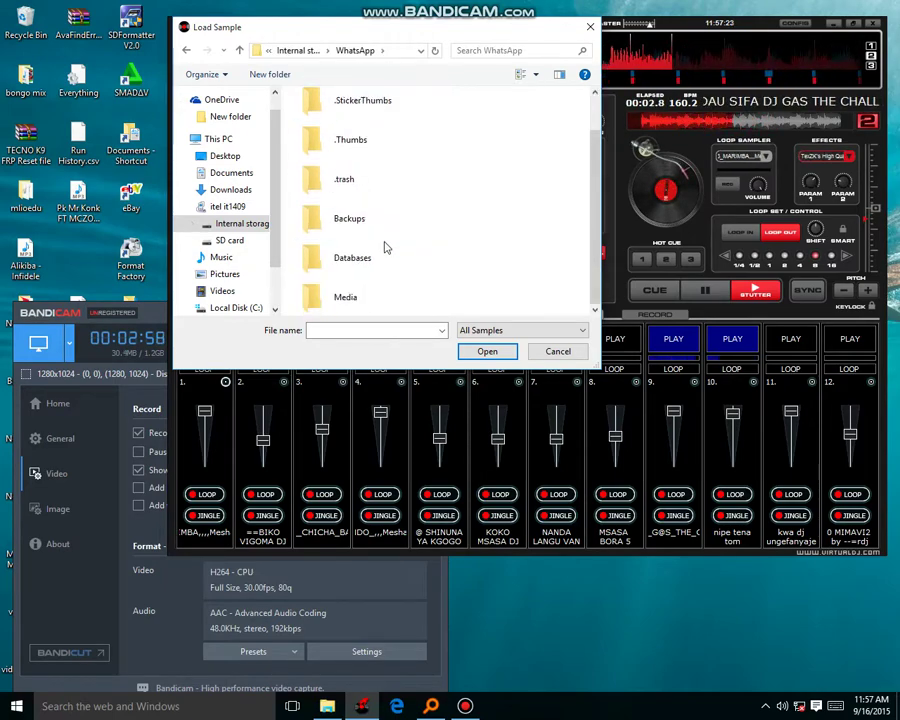
double_click(349, 296)
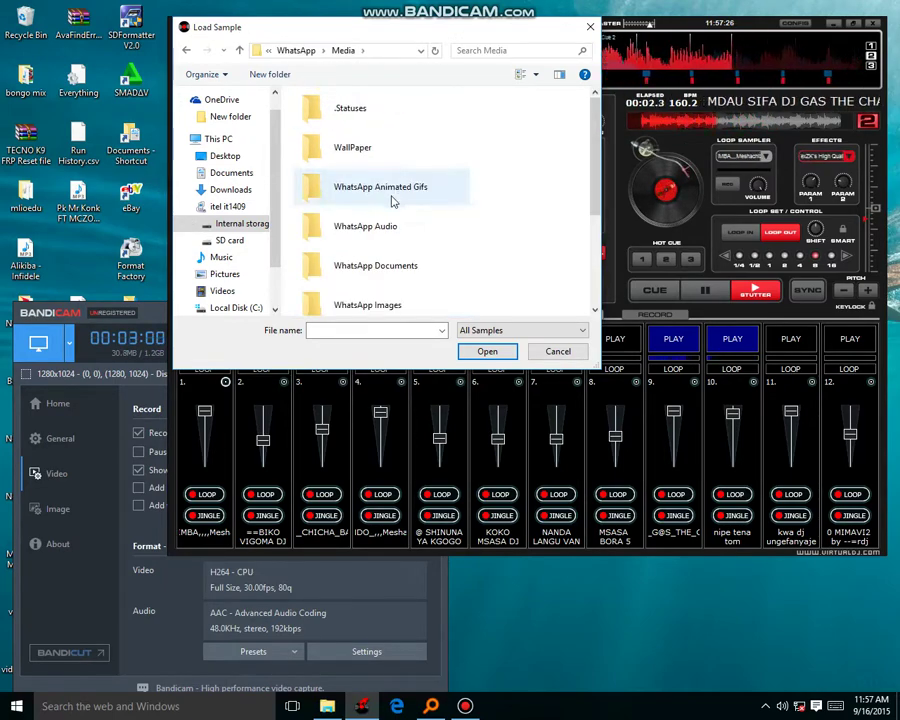
double_click(390, 268)
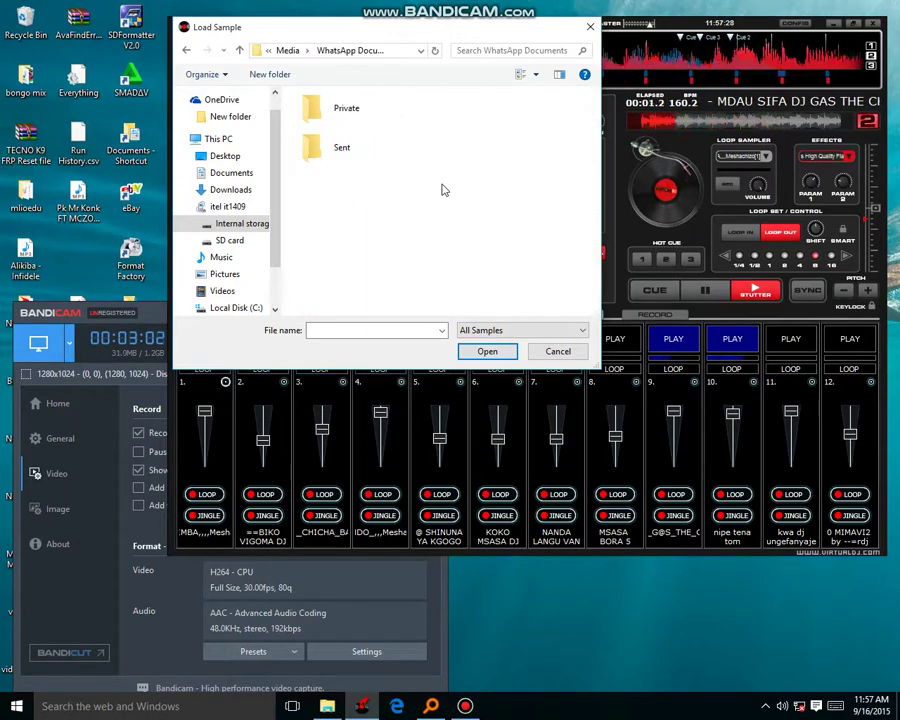
scroll(413, 219, down, 3)
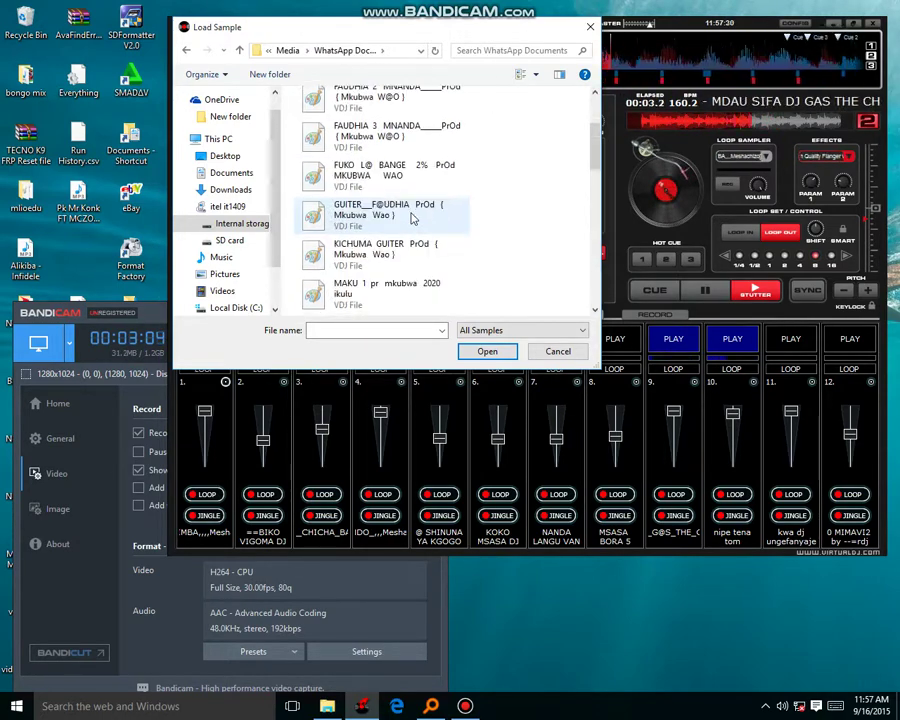
click(395, 95)
scroll(413, 219, up, 5)
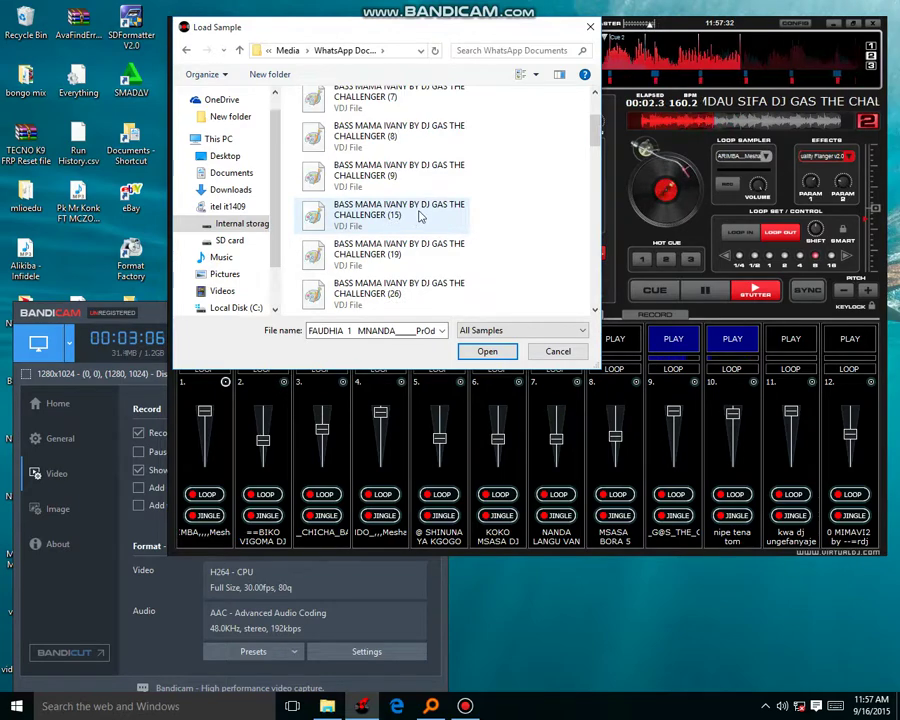
click(424, 213)
scroll(425, 213, down, 5)
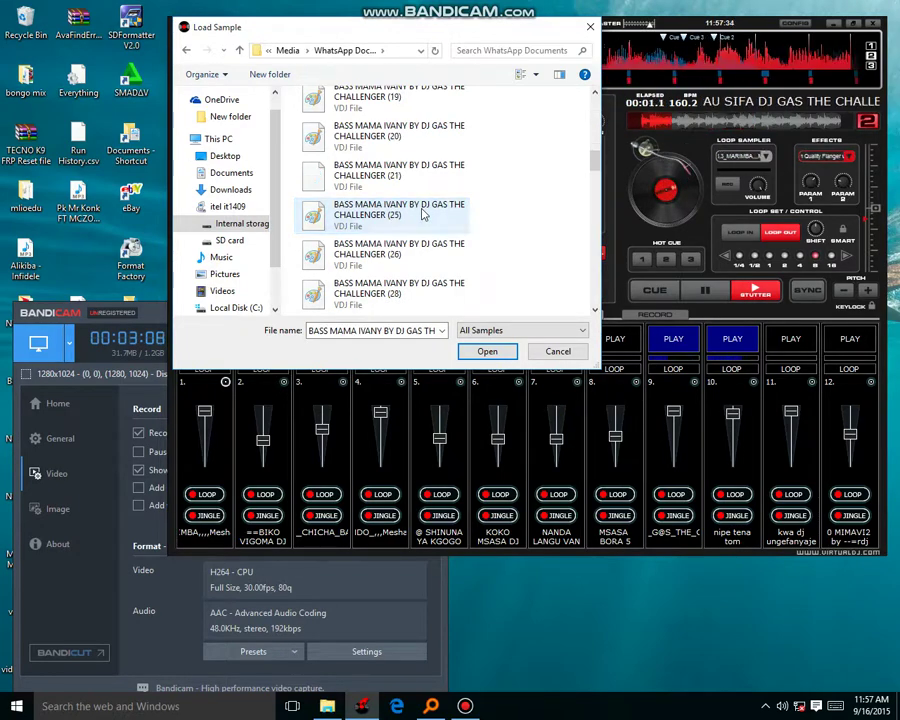
- Search the WhatsApp Documents folder for "yu" and clear the search
click(503, 49)
text(y)
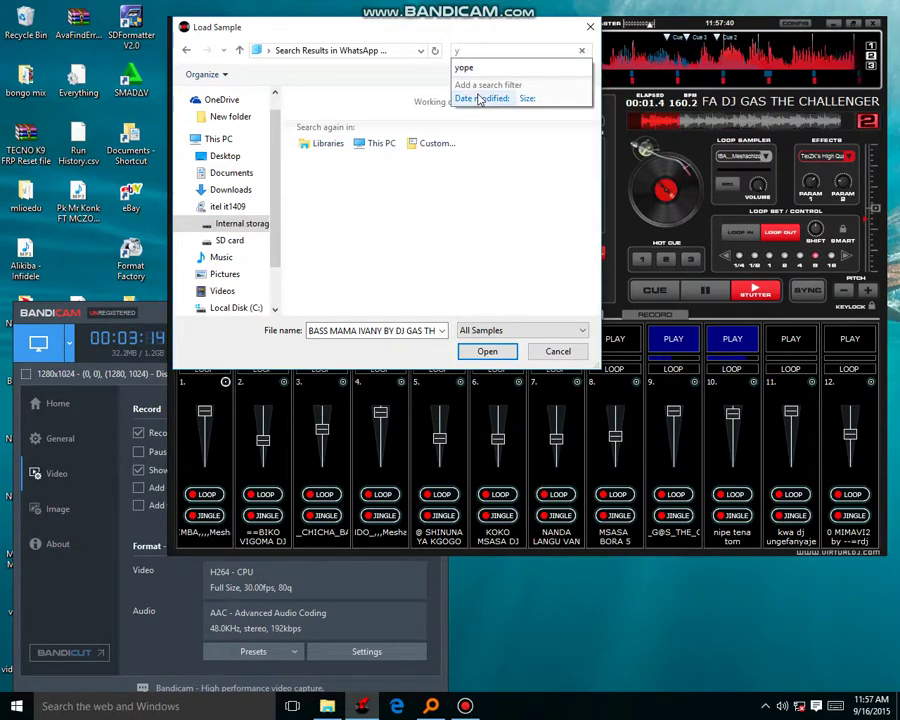
text(u)
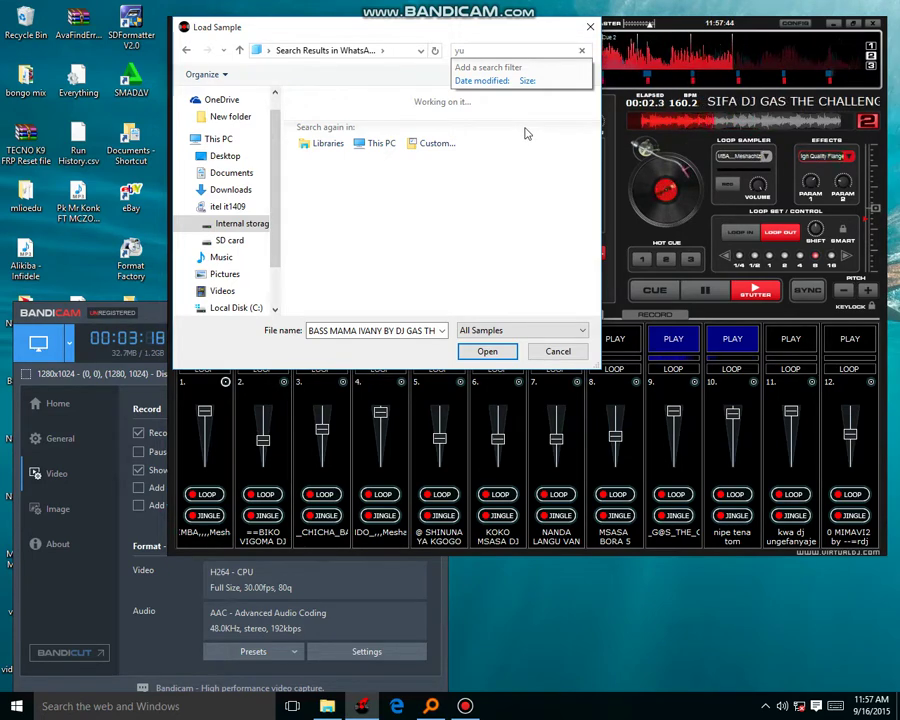
key(BackSpace)
key(BackSpace)
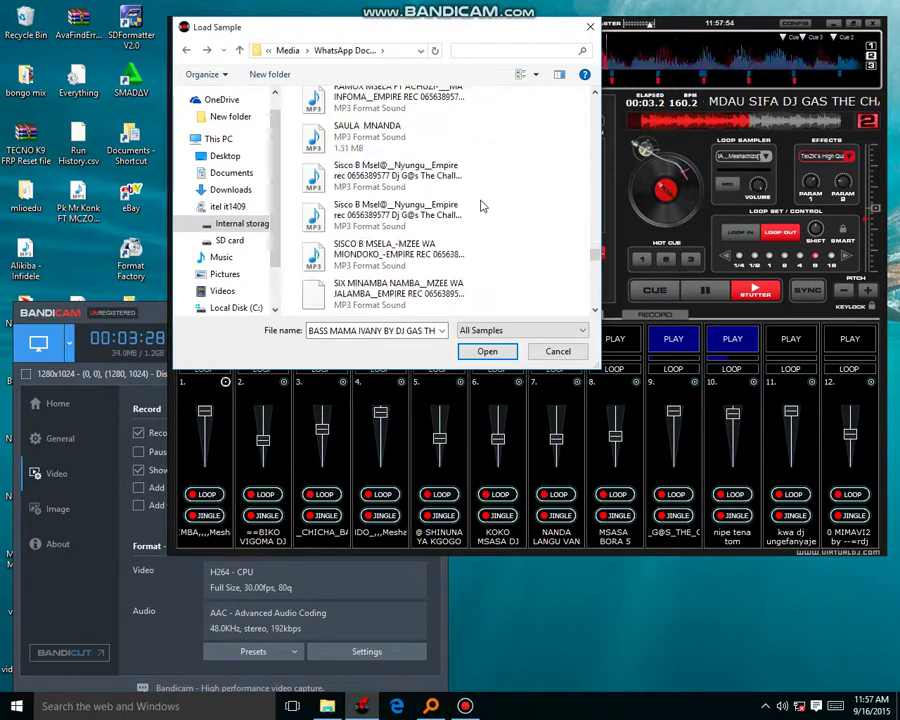
- Find the VDJ sample starting with YUUUU2 and ending in BASSS GAS (1) and load it into sampler slot 1
scroll(480, 205, down, 8)
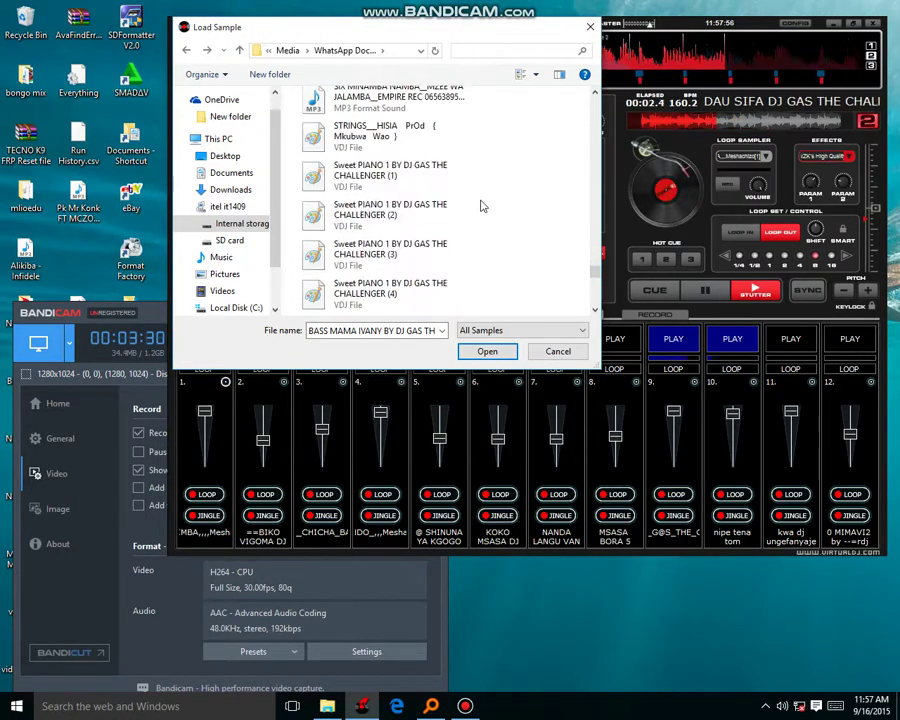
scroll(480, 205, up, 5)
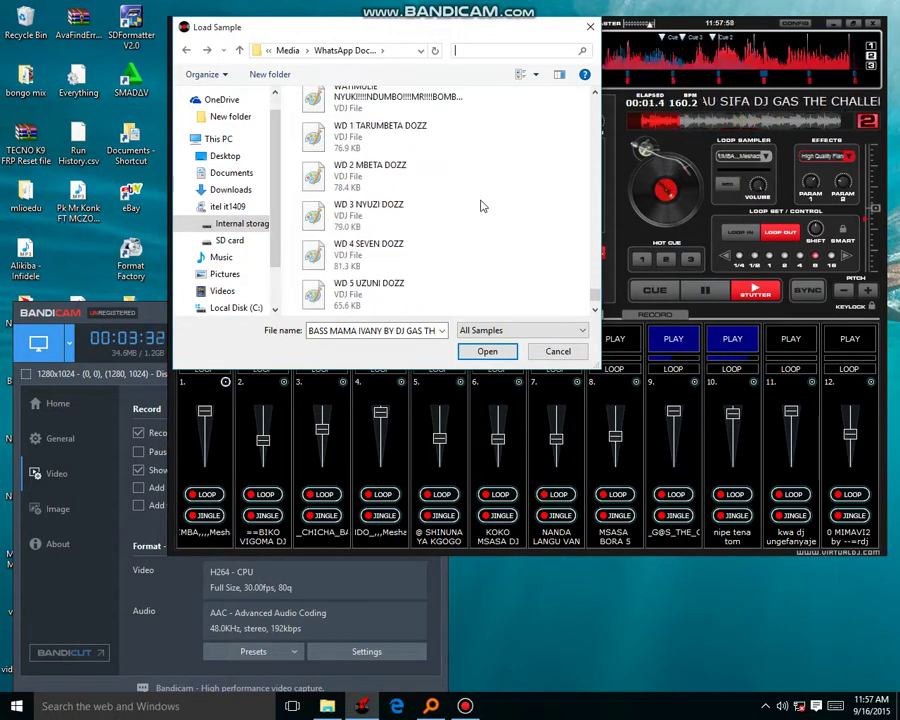
scroll(480, 205, down, 8)
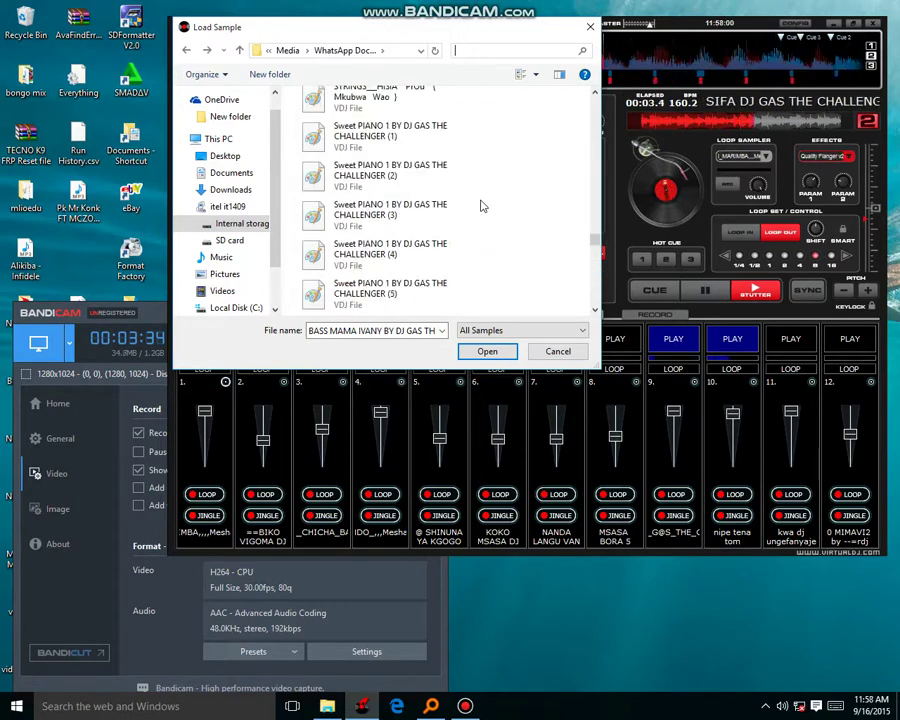
scroll(480, 205, up, 10)
scroll(480, 205, up, 10)
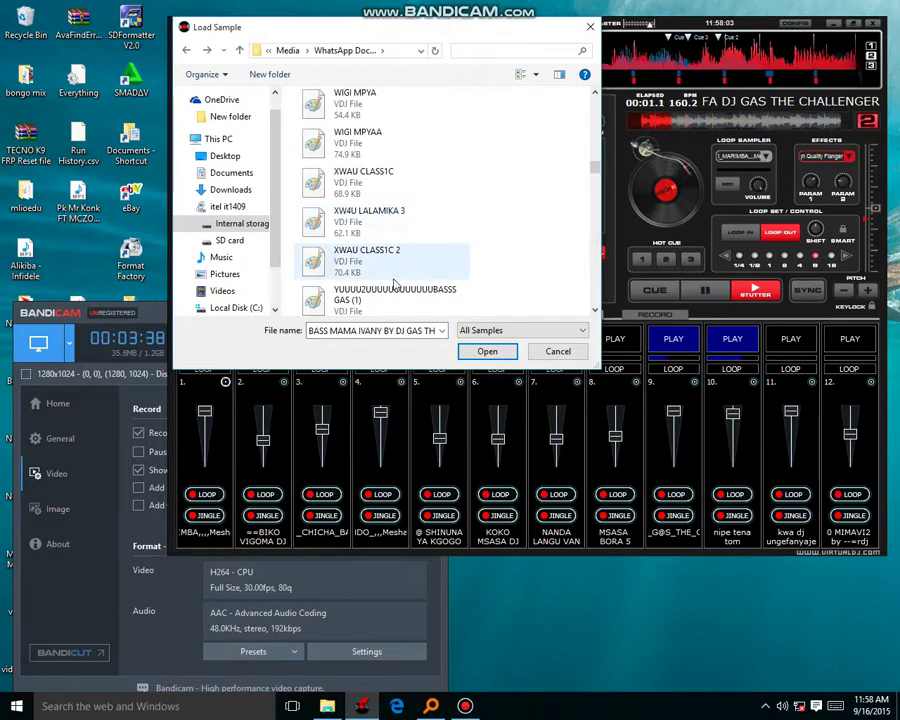
scroll(395, 260, up, 10)
click(395, 224)
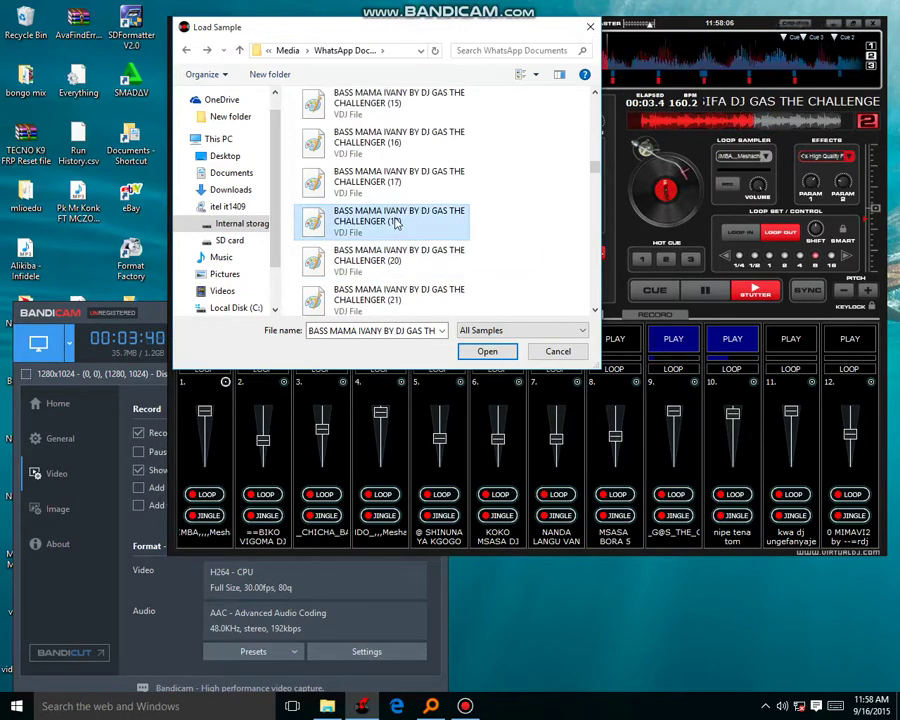
key(y)
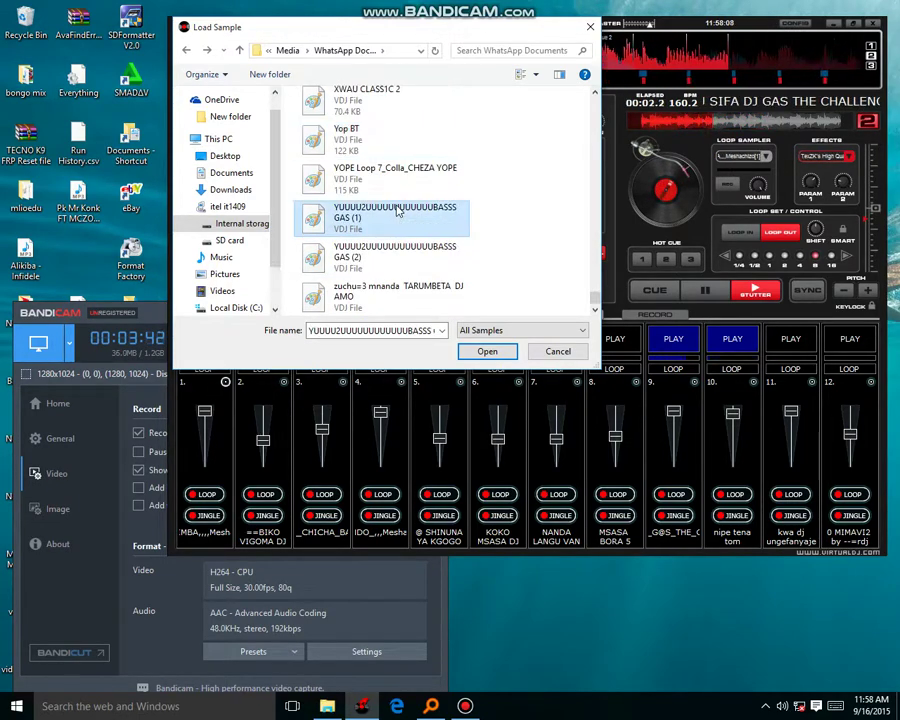
double_click(396, 216)
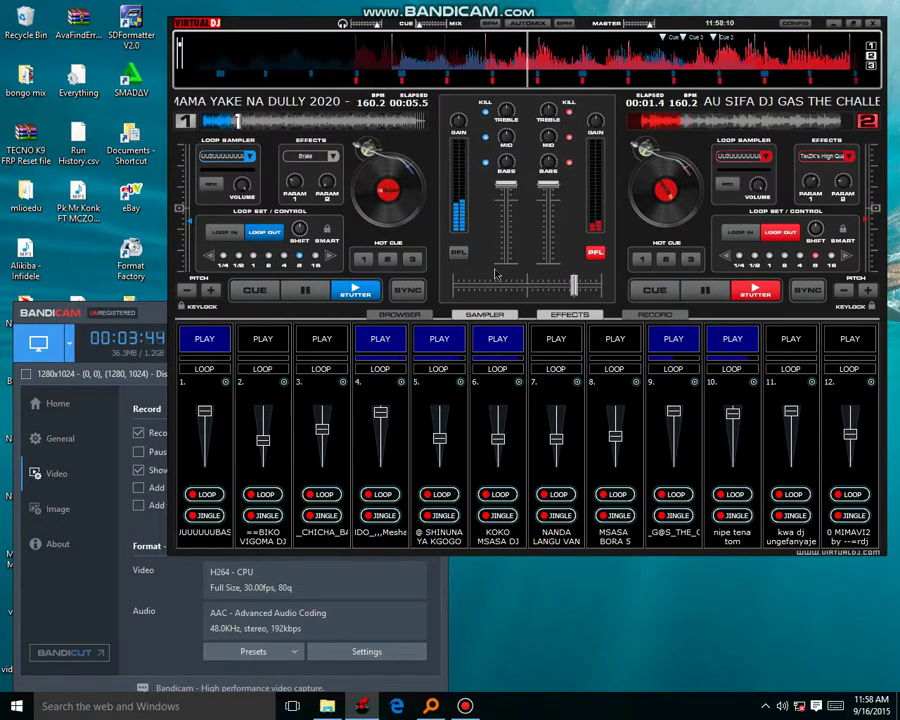
- Change the playing sampler mix by stopping slots 10, 6 and 4 and starting slot 8
click(729, 342)
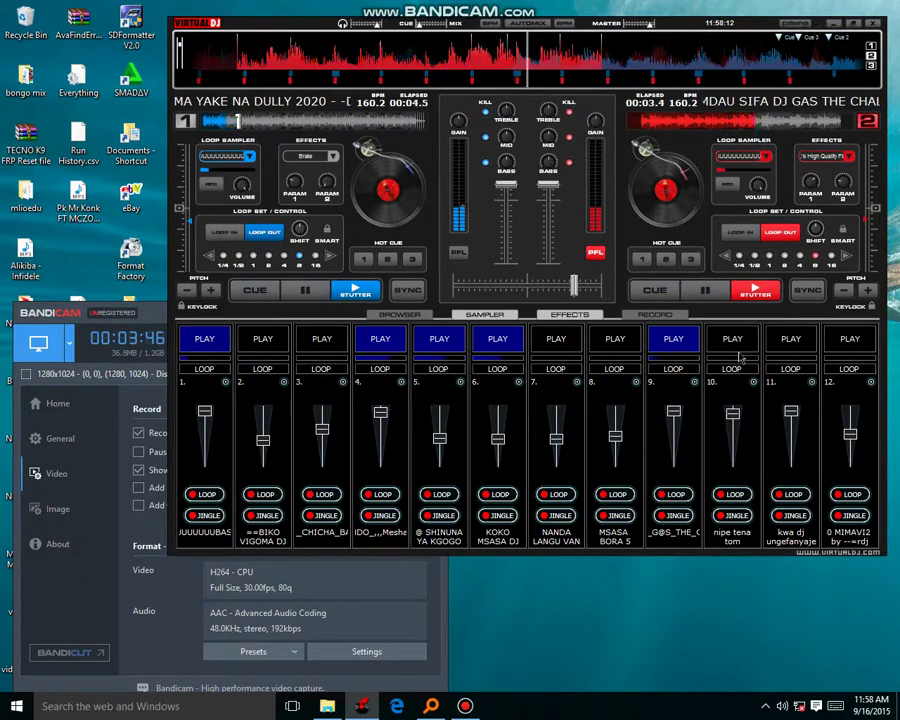
click(500, 341)
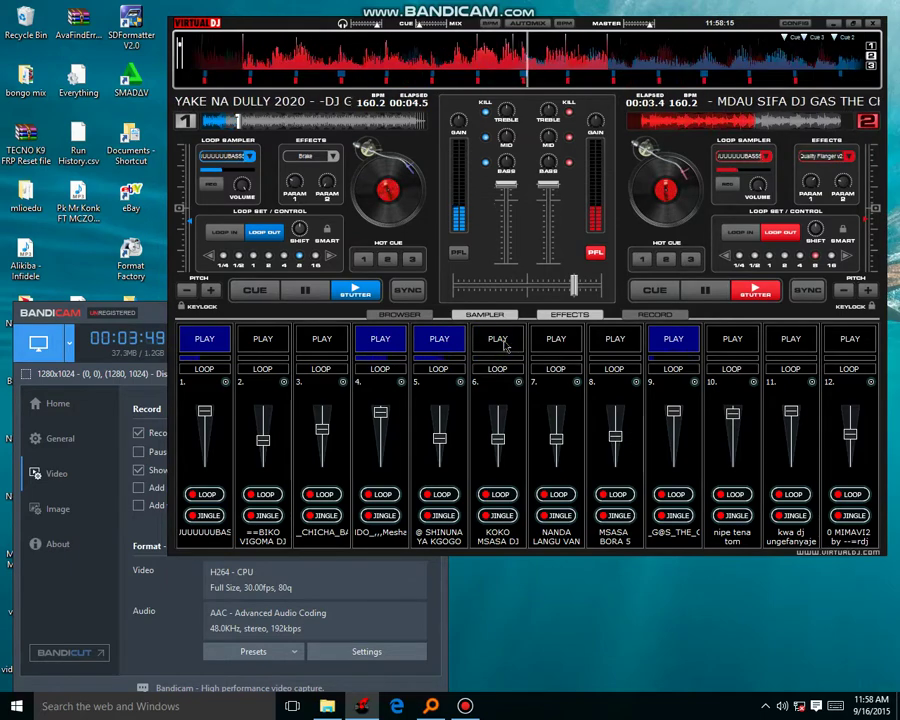
click(606, 340)
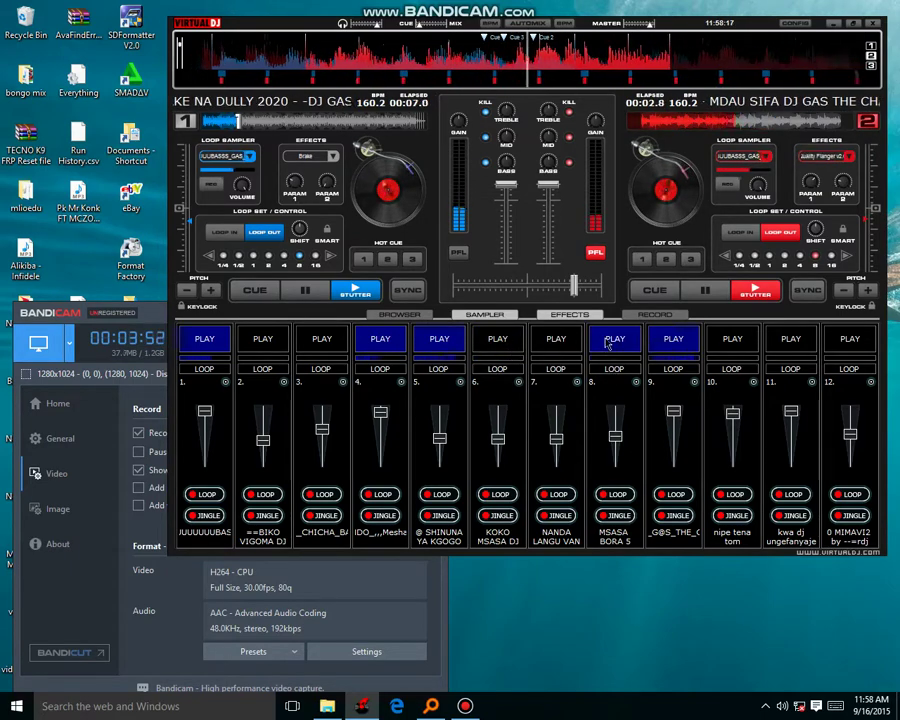
click(391, 358)
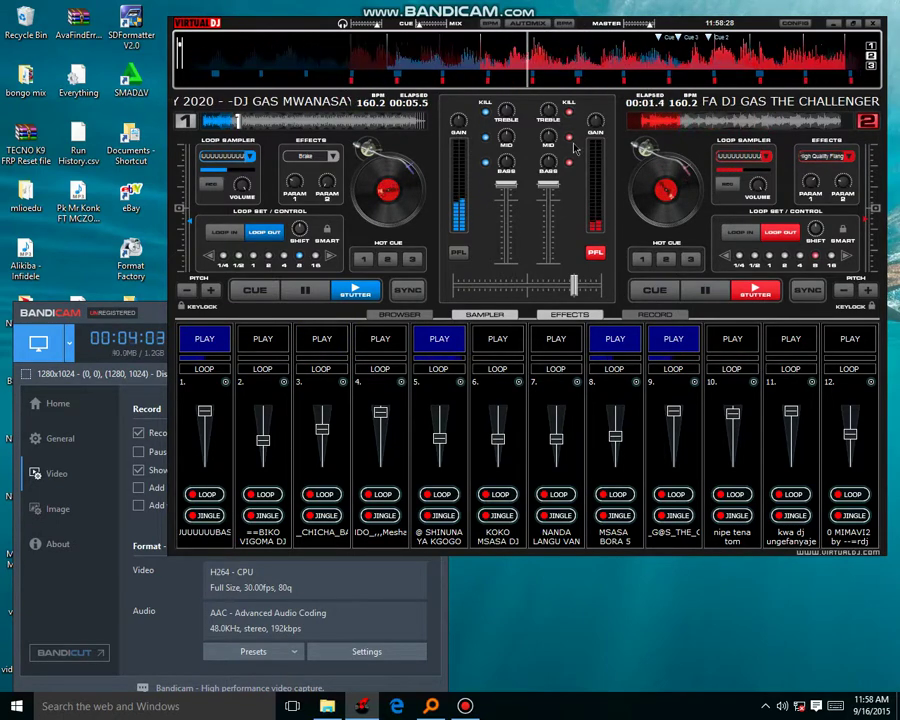
- Stop sampler slots 9 and 8, play slot 3, and change over to playing only slot 11
click(677, 340)
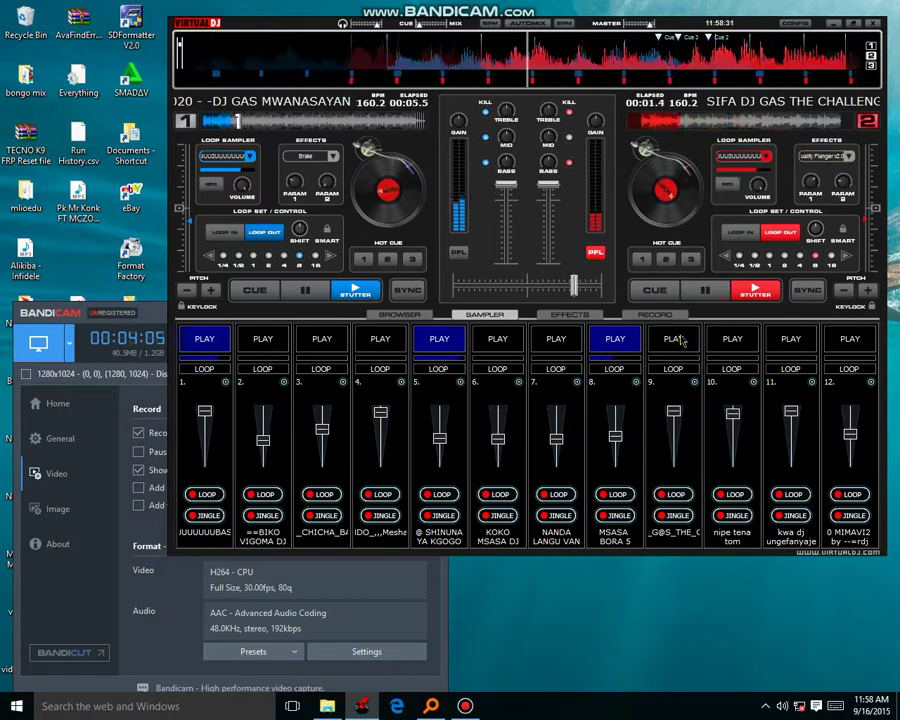
click(615, 341)
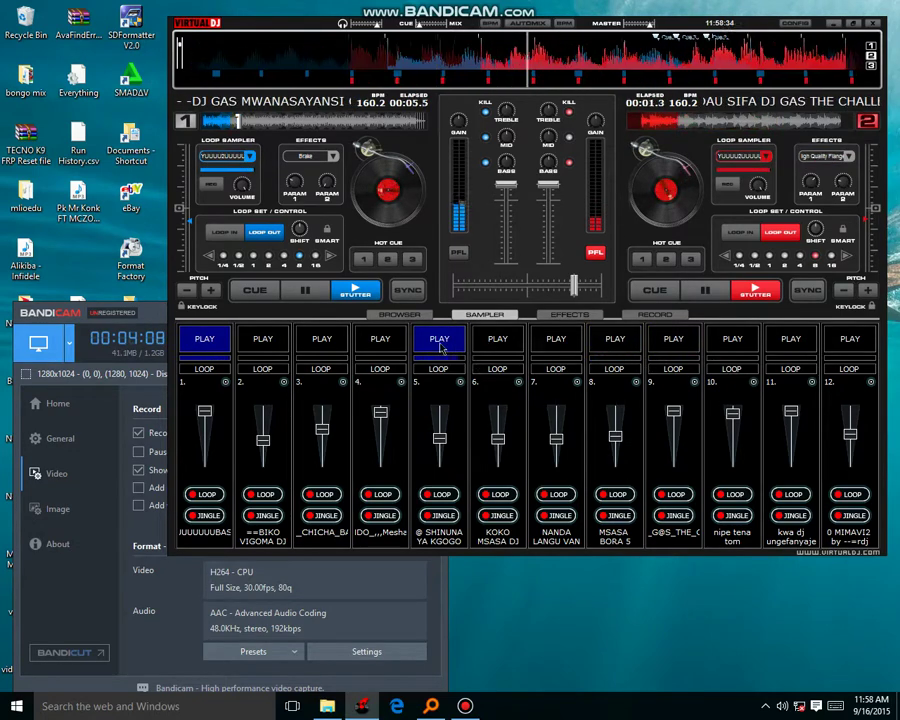
click(333, 349)
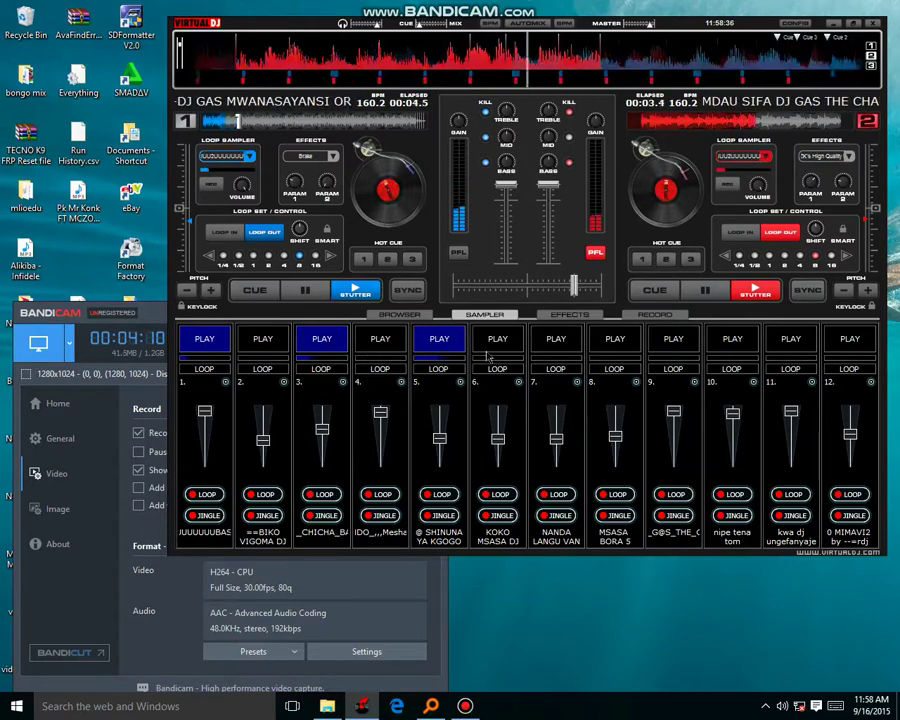
click(786, 341)
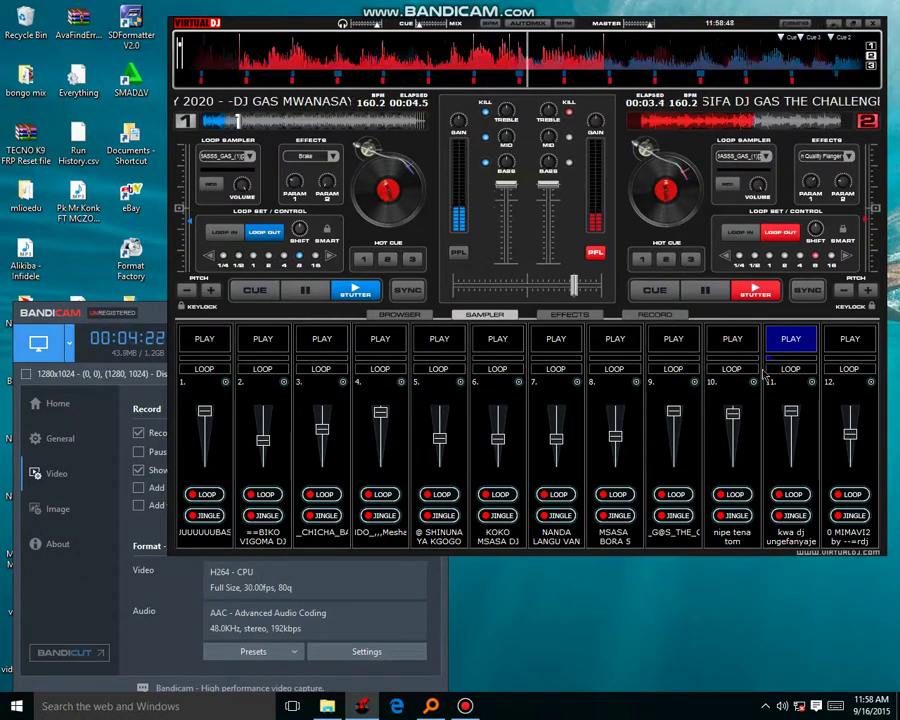
click(150, 313)
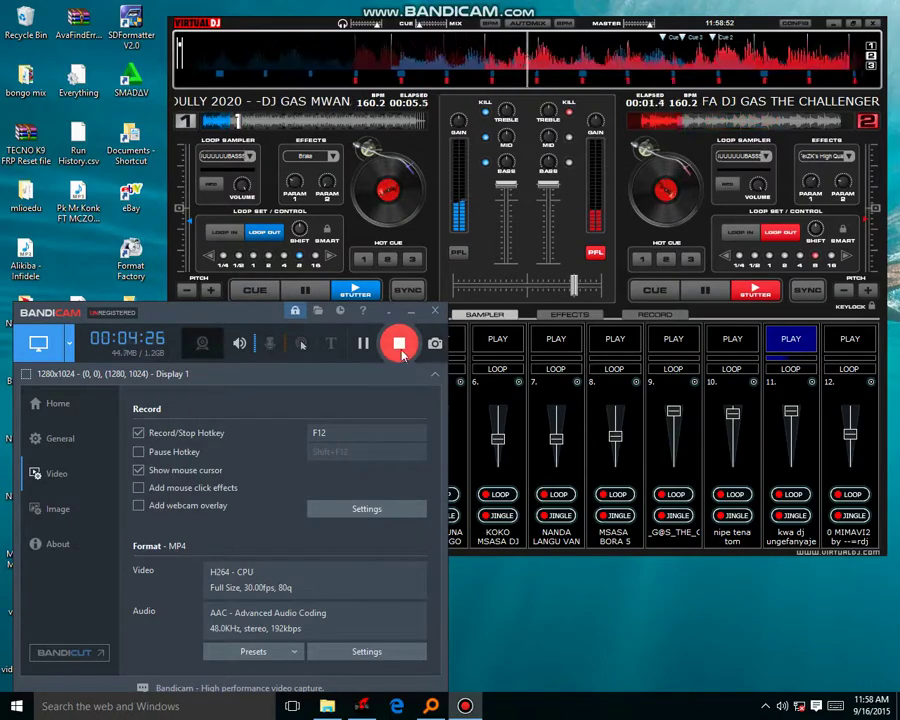